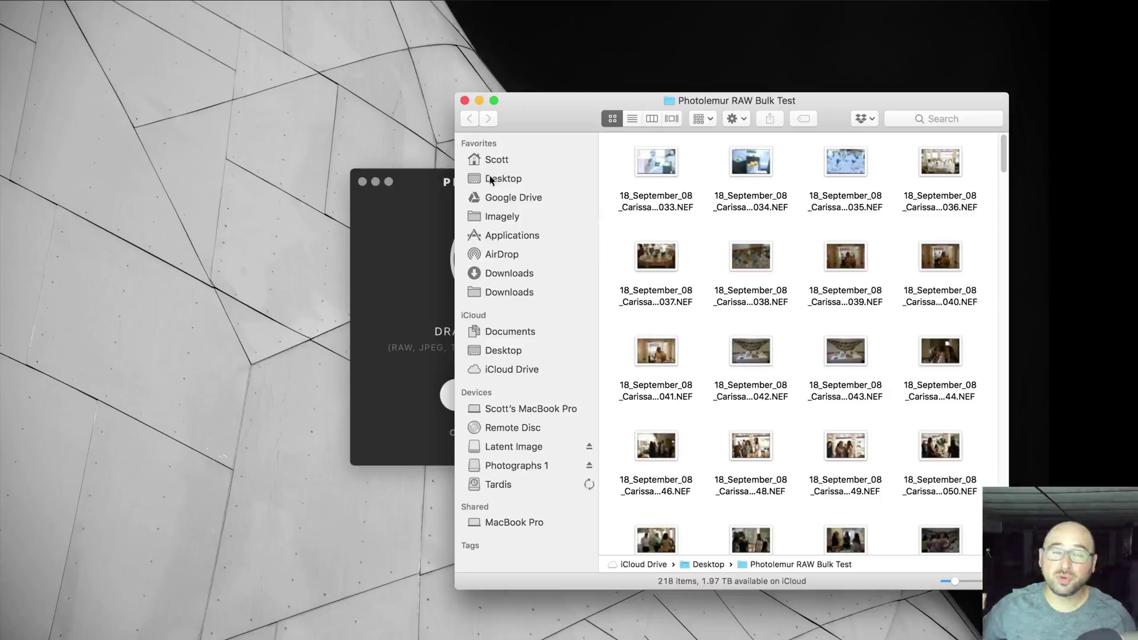
# Step: Place the empty Photolemur drop window on the left and the Finder RAW folder window up-right, both fully visible
pyautogui.click(425, 183)
pyautogui.moveTo(425, 183); pyautogui.dragTo(380, 151)
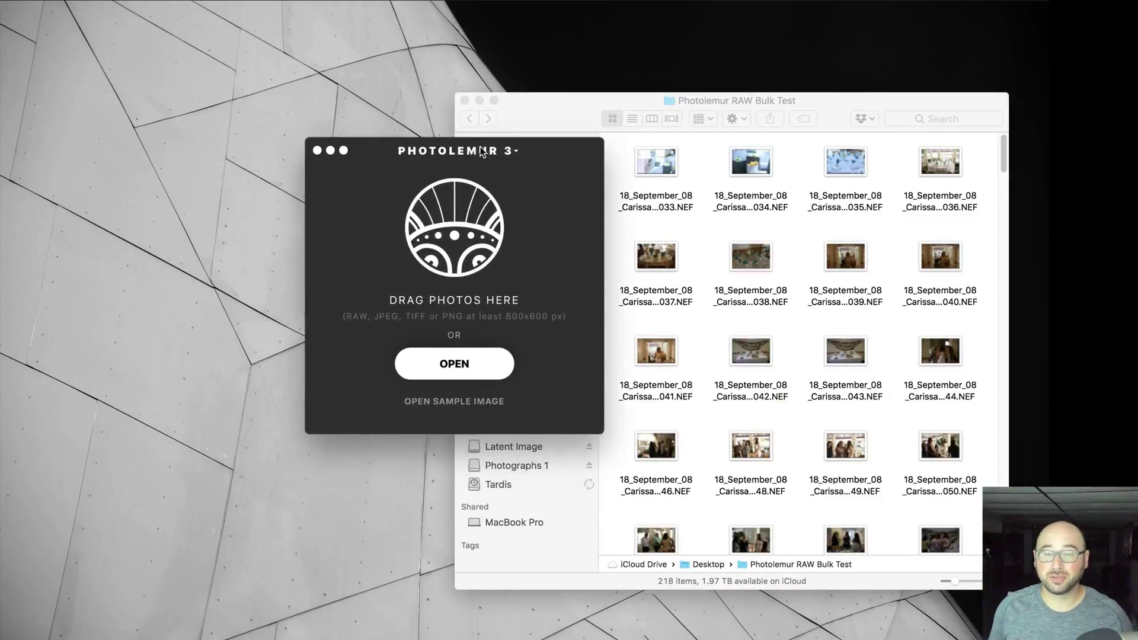
pyautogui.moveTo(512, 116); pyautogui.dragTo(534, 88)
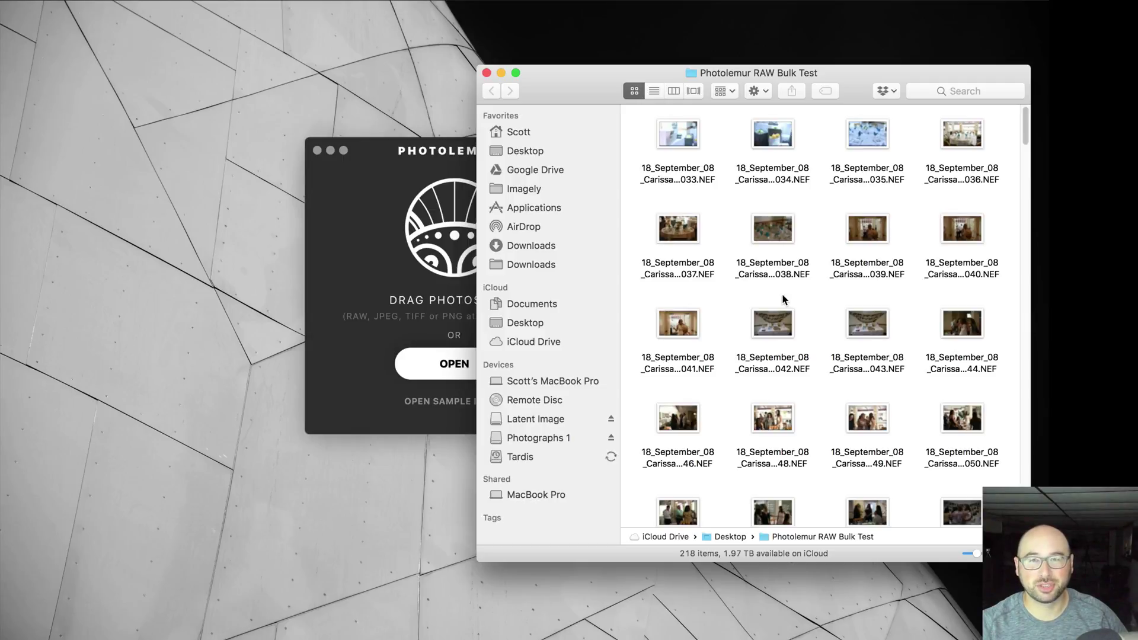
# Step: Select all 218 NEF files in Finder and drop them onto Photolemur for enhancement
pyautogui.press('super+a')
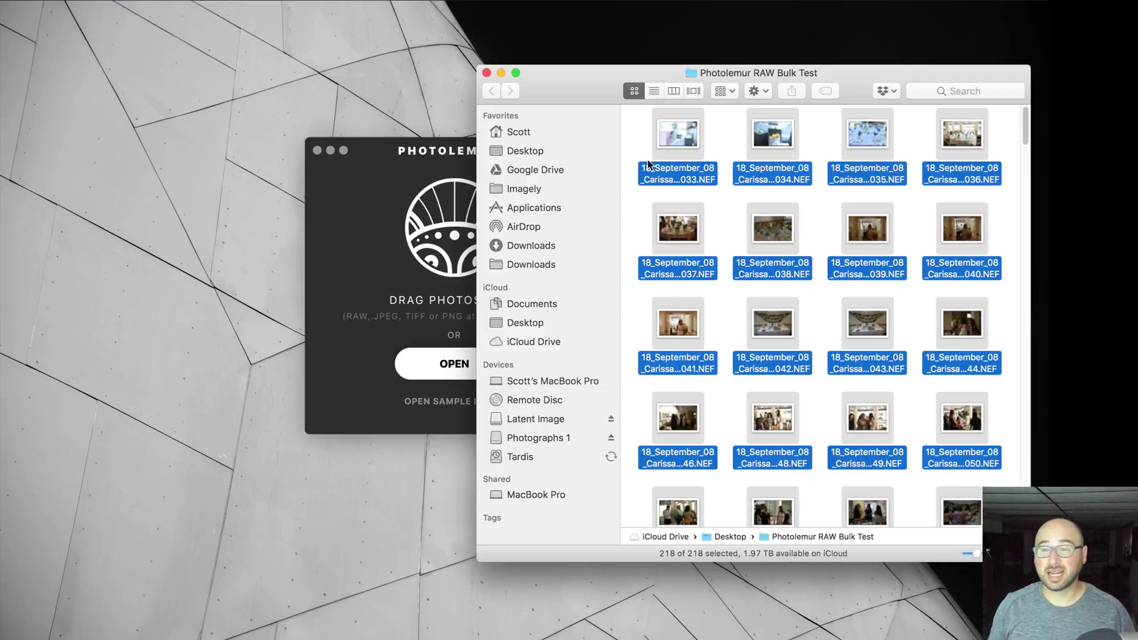
pyautogui.moveTo(640, 133); pyautogui.dragTo(397, 201)
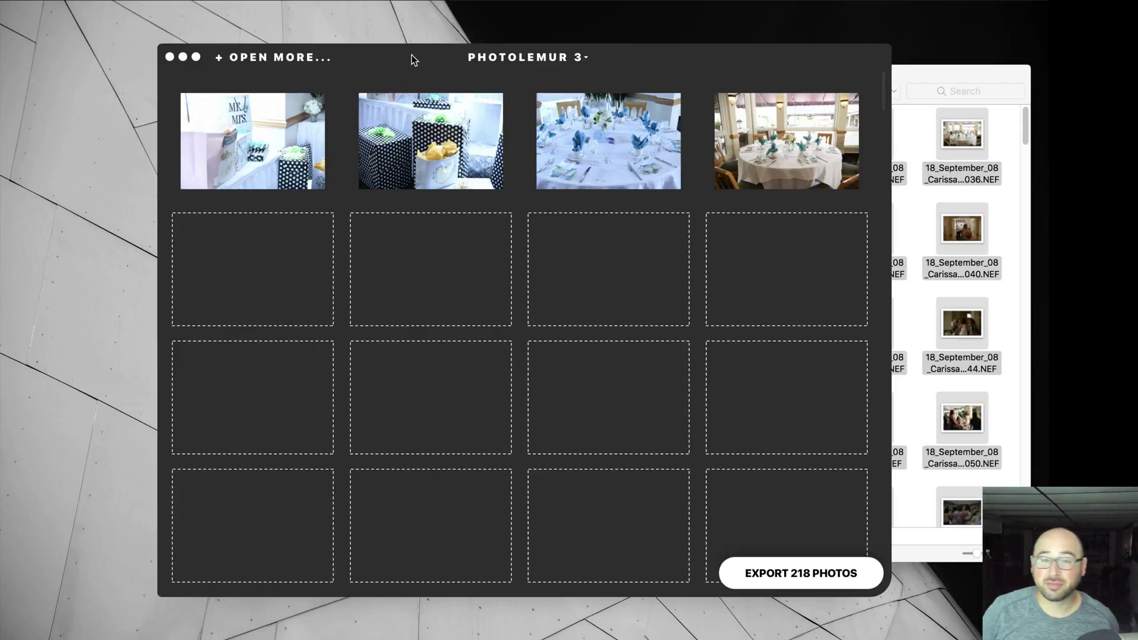
pyautogui.scroll(-10, 503, 351)
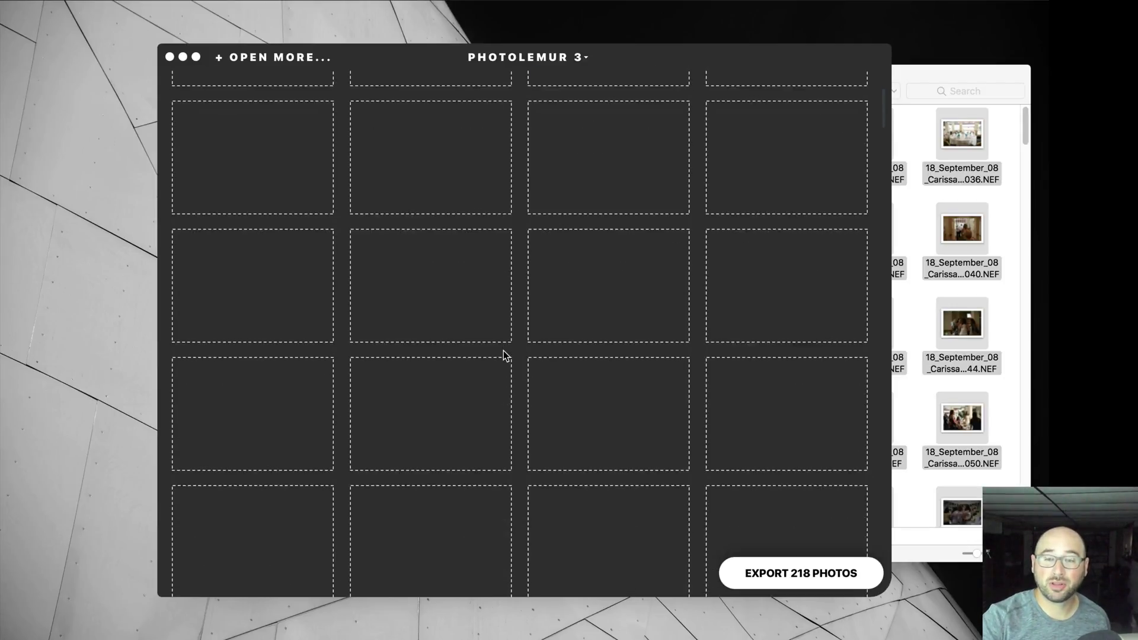
pyautogui.scroll(-5, 503, 355)
pyautogui.scroll(5, 503, 354)
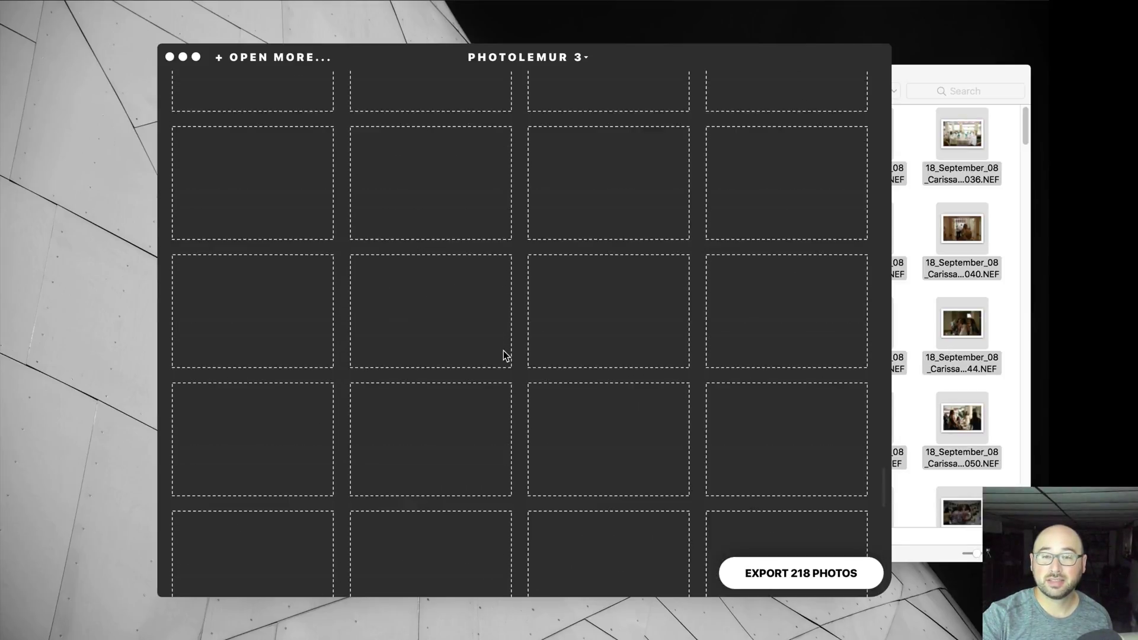
pyautogui.scroll(-5, 504, 355)
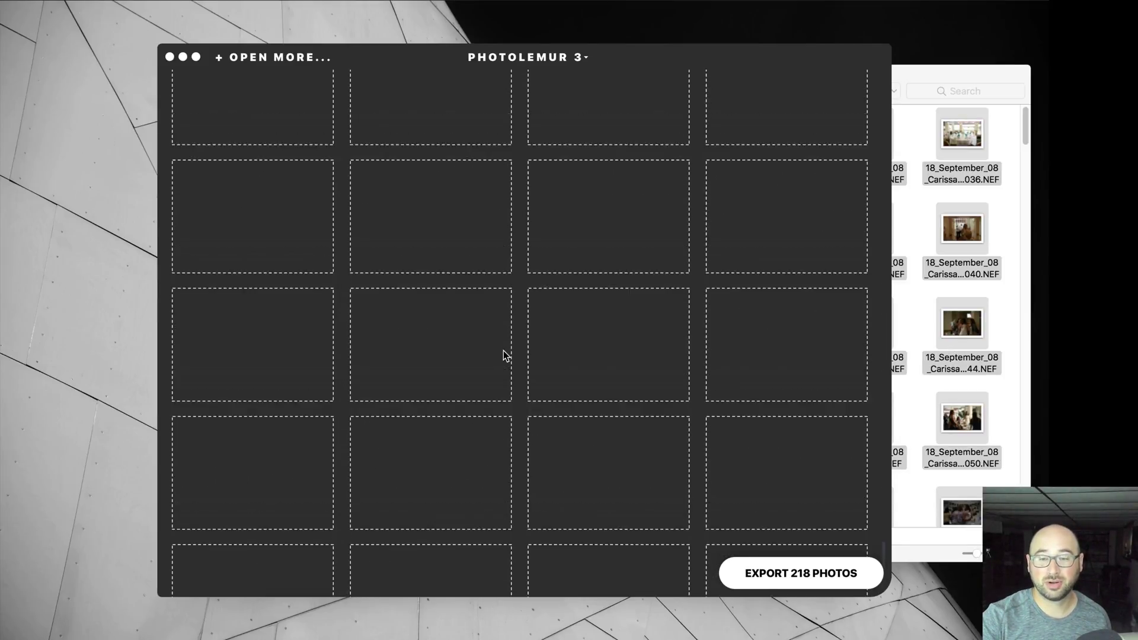
# Step: Scroll through the thumbnails while they process, until Photolemur crashes
pyautogui.scroll(15, 504, 355)
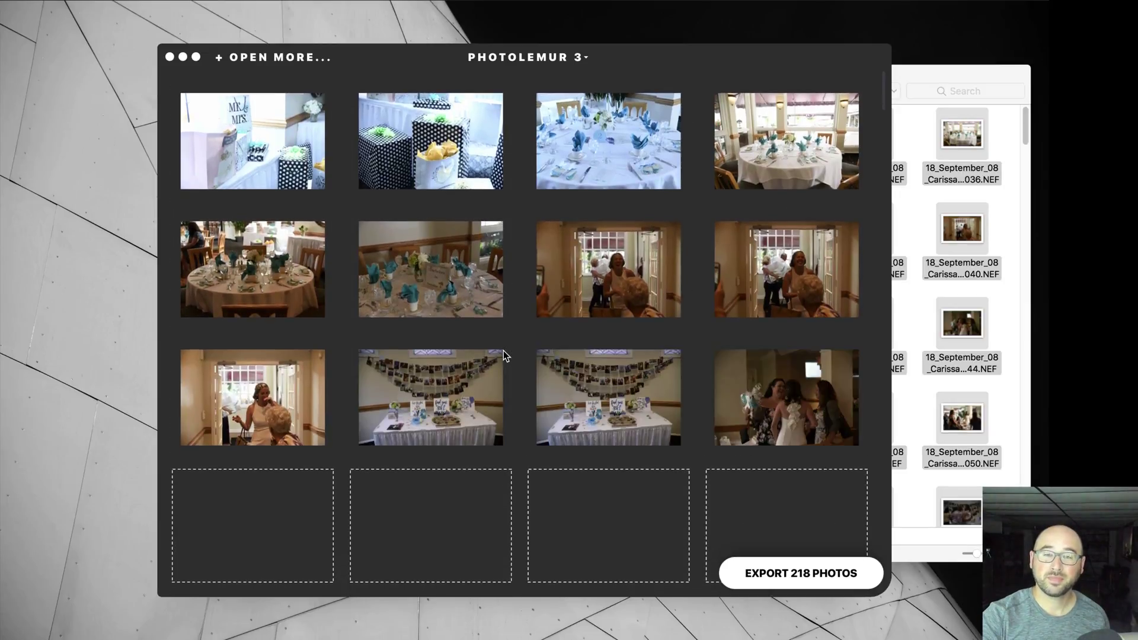
pyautogui.scroll(-3, 505, 355)
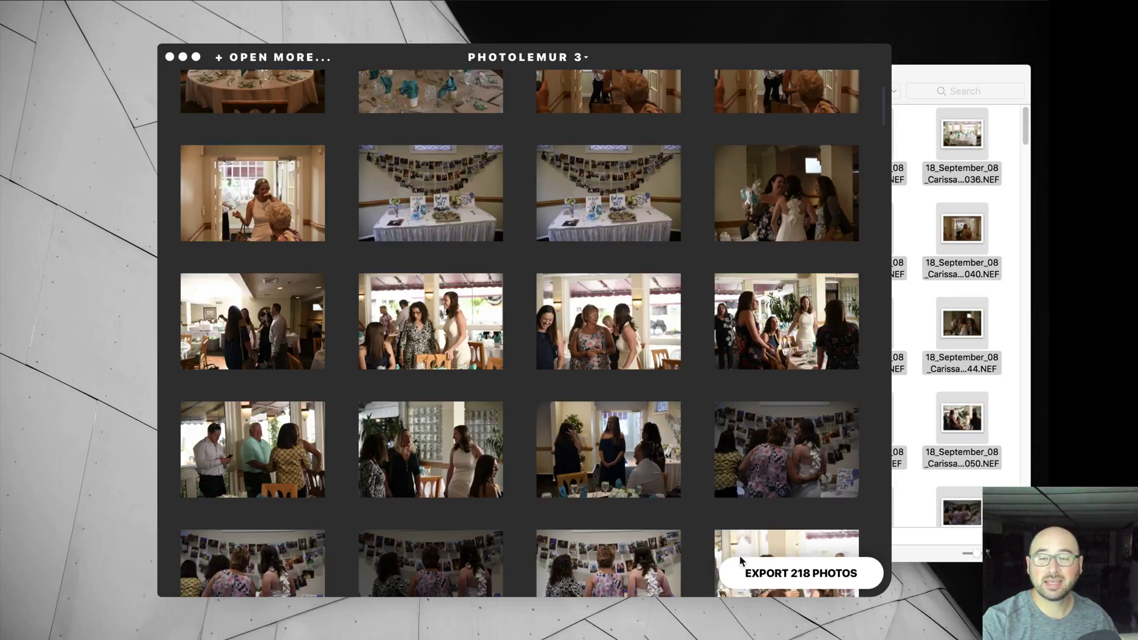
pyautogui.scroll(-5, 624, 352)
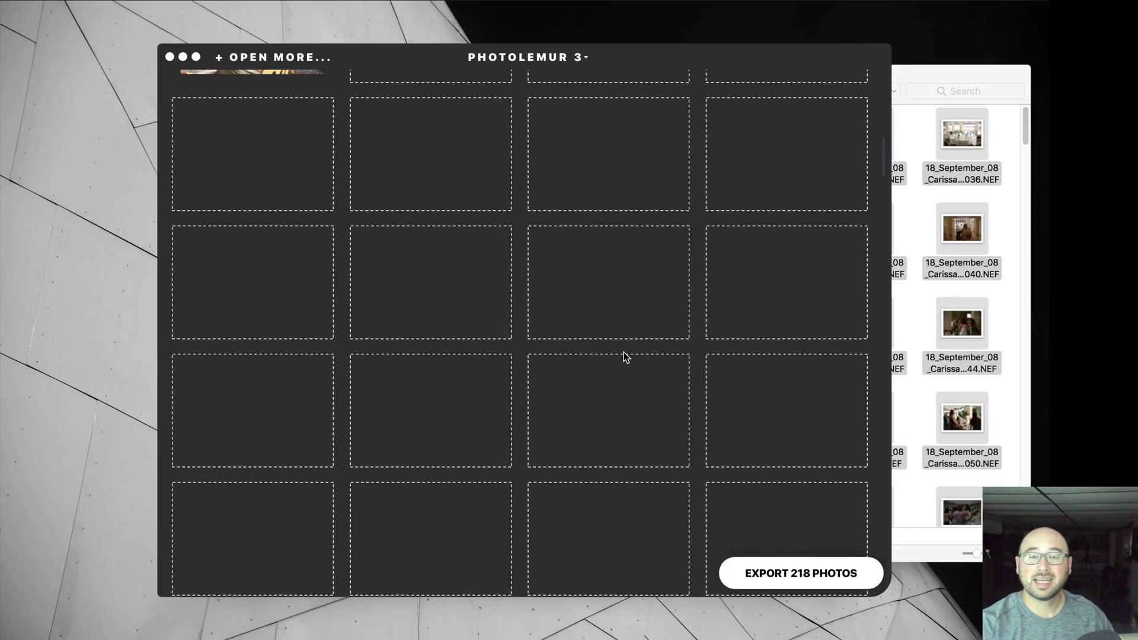
pyautogui.scroll(1, 624, 352)
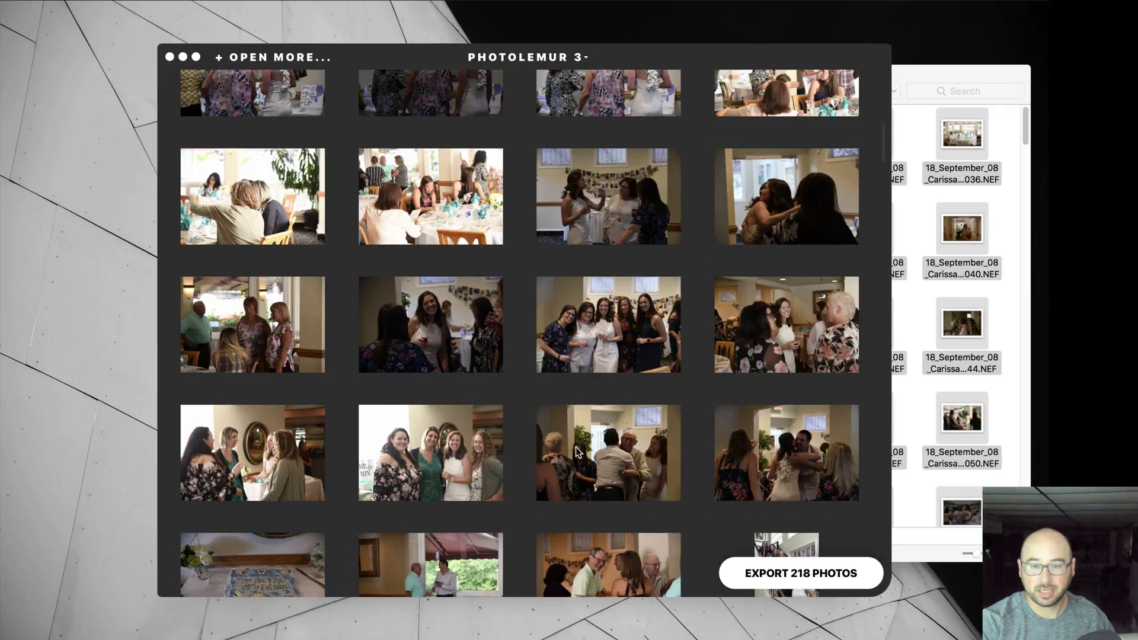
pyautogui.scroll(-2, 535, 466)
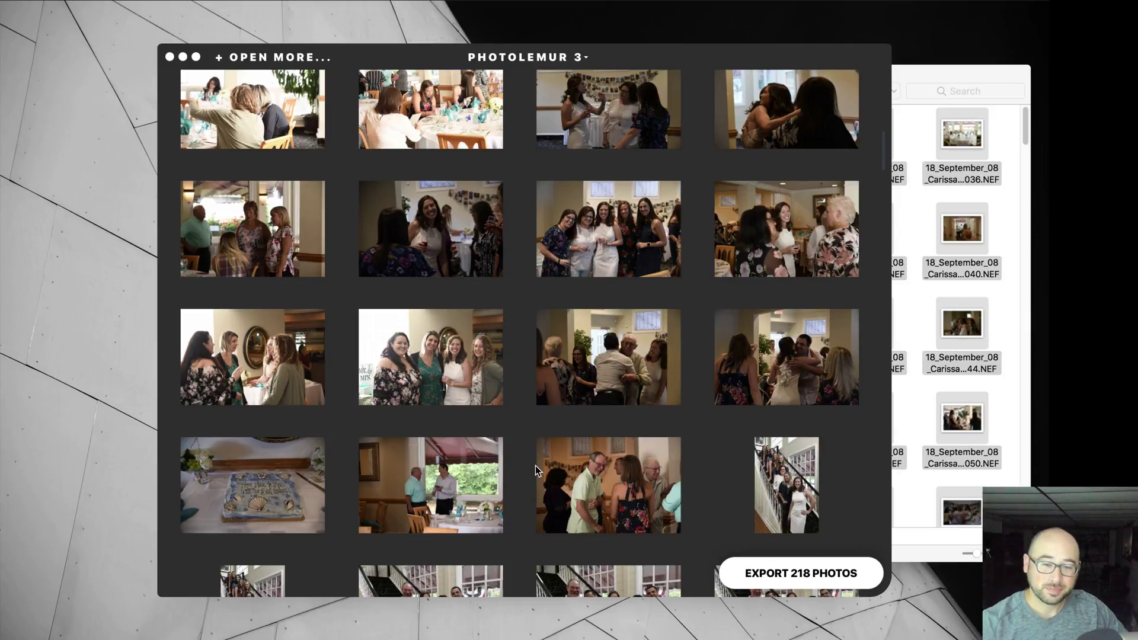
pyautogui.scroll(-10, 535, 465)
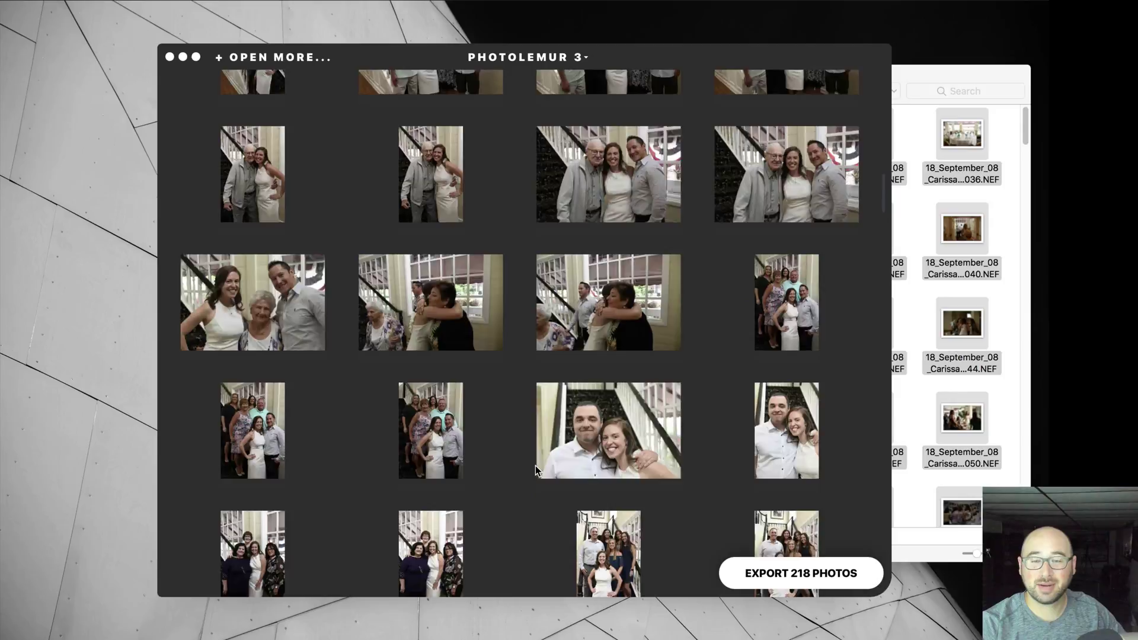
pyautogui.scroll(-8, 535, 465)
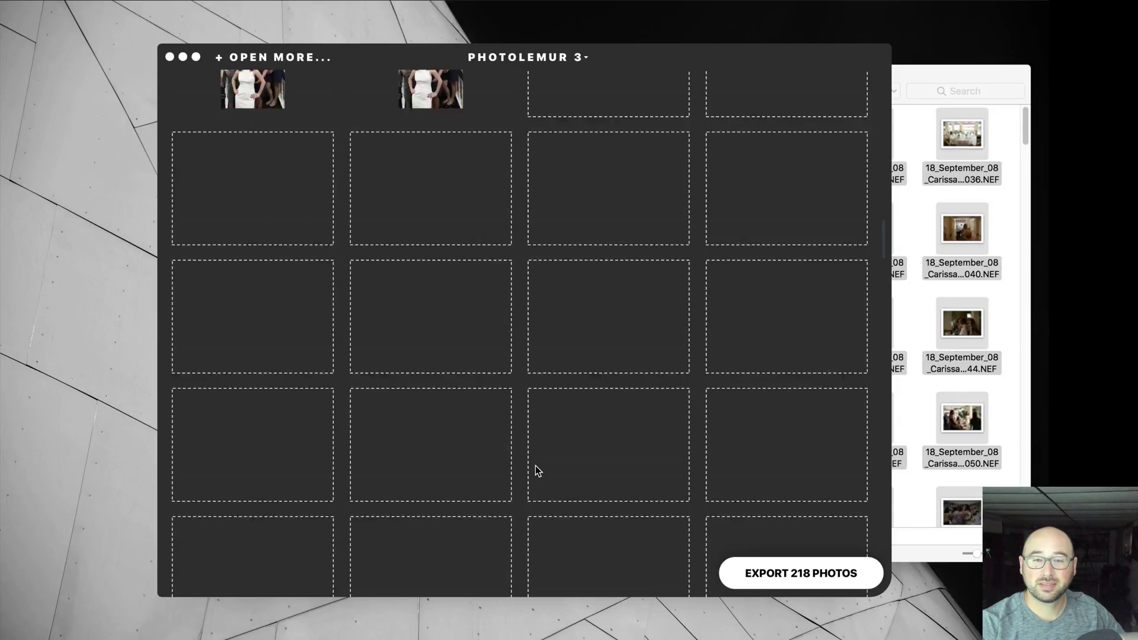
pyautogui.scroll(3, 538, 471)
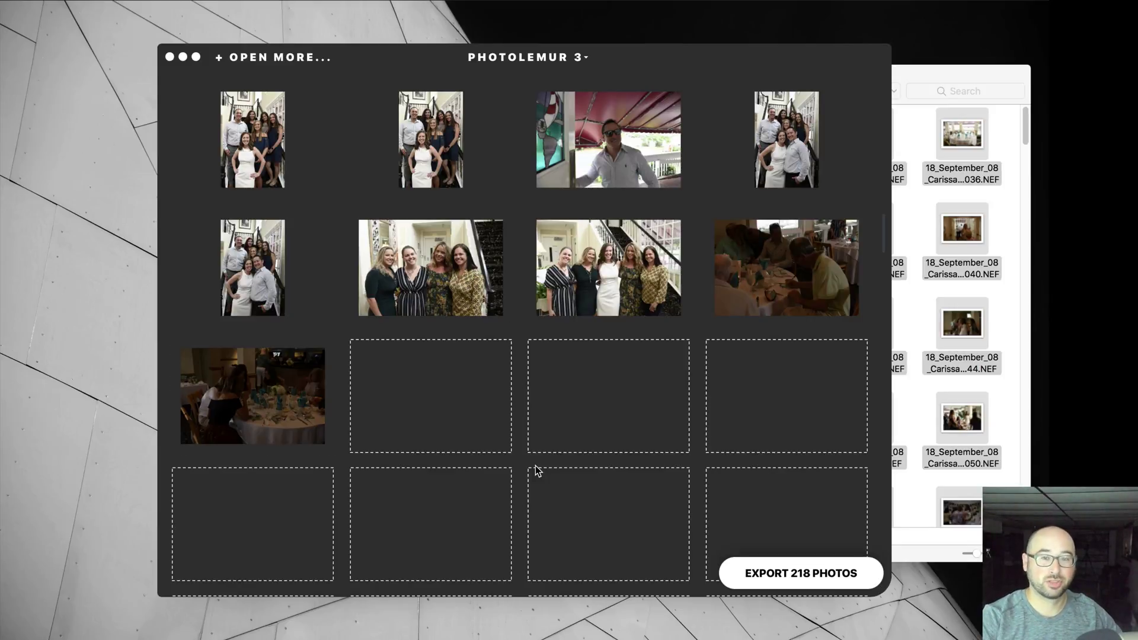
pyautogui.scroll(-5, 537, 471)
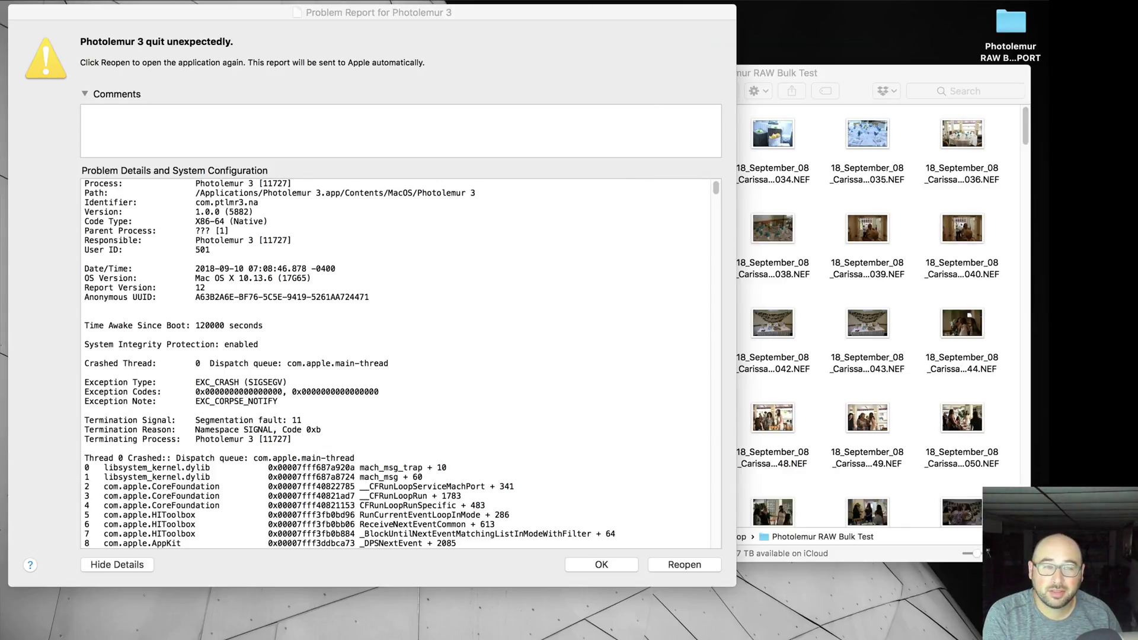
# Step: Dismiss the crash report and reload all 218 RAW files into the relaunched Photolemur
pyautogui.click(683, 564)
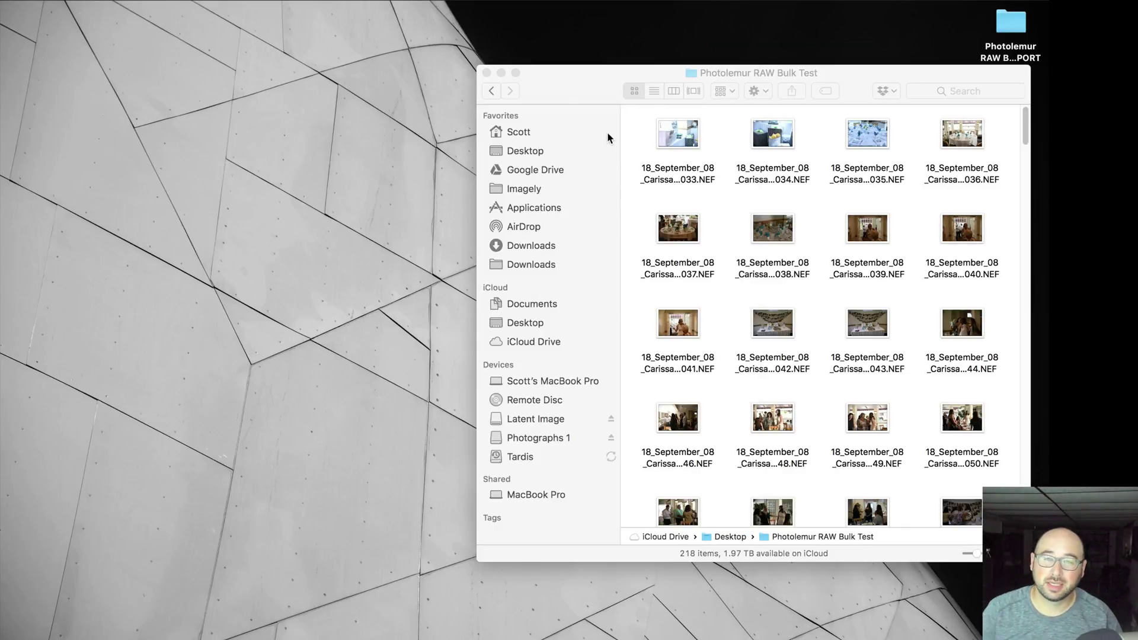
pyautogui.click(660, 140)
pyautogui.press('super+a')
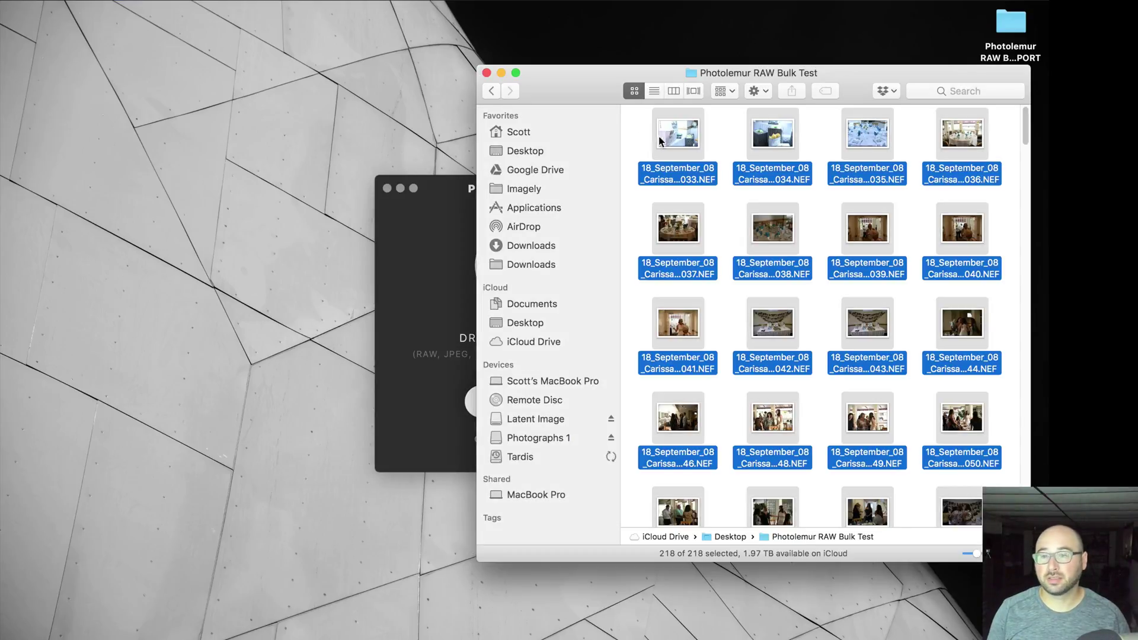
pyautogui.moveTo(660, 141); pyautogui.dragTo(457, 201)
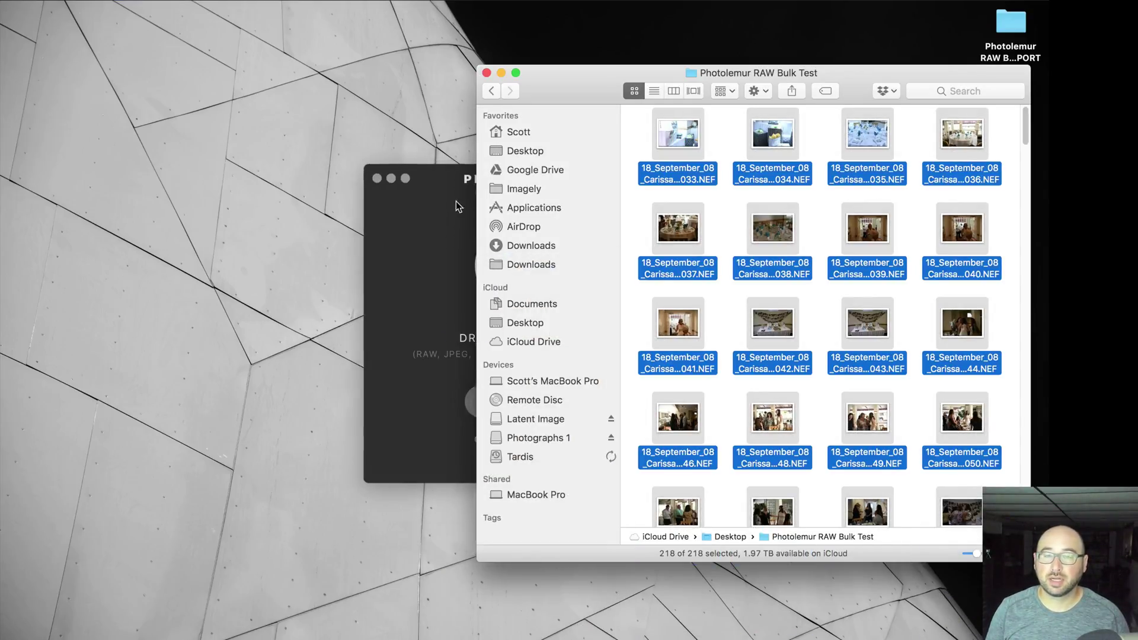
# Step: Check the grid's batch options menu without choosing anything, then scroll the thumbnails
pyautogui.rightClick(795, 349)
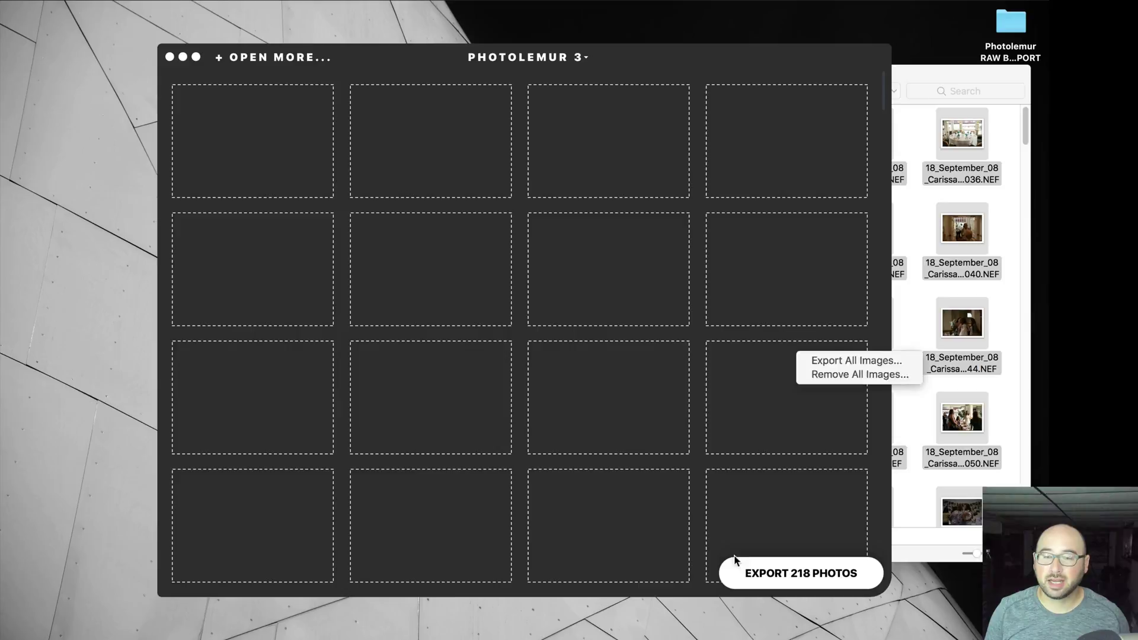
pyautogui.click(733, 563)
pyautogui.scroll(-3, 779, 309)
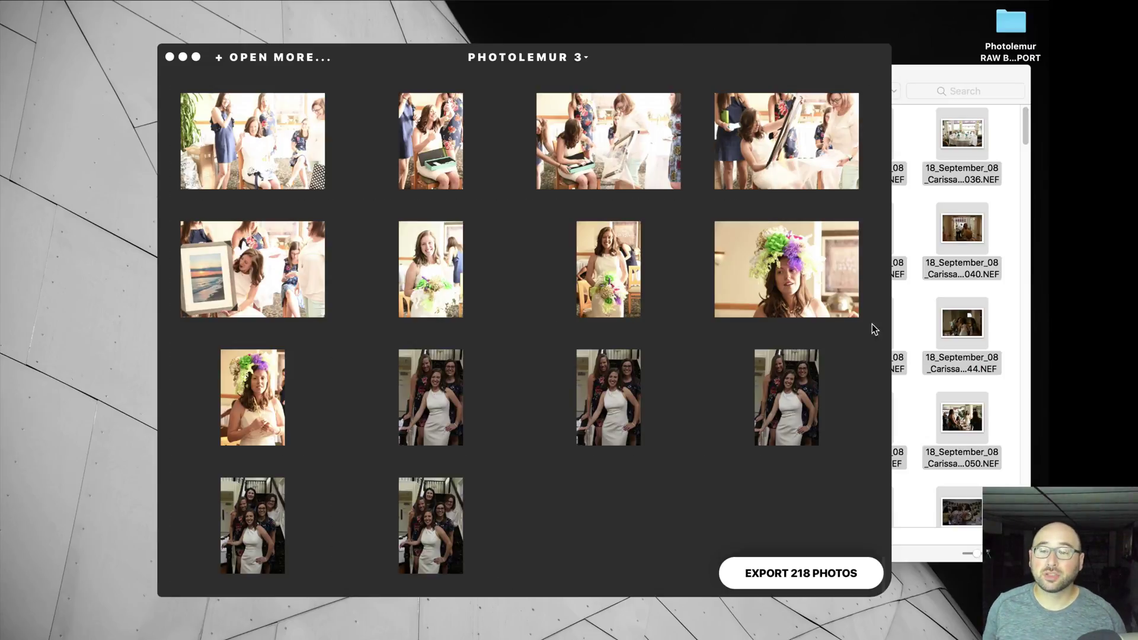
# Step: Export all 218 photos to disk, saving into the EXPORT folder on the Desktop
pyautogui.click(783, 578)
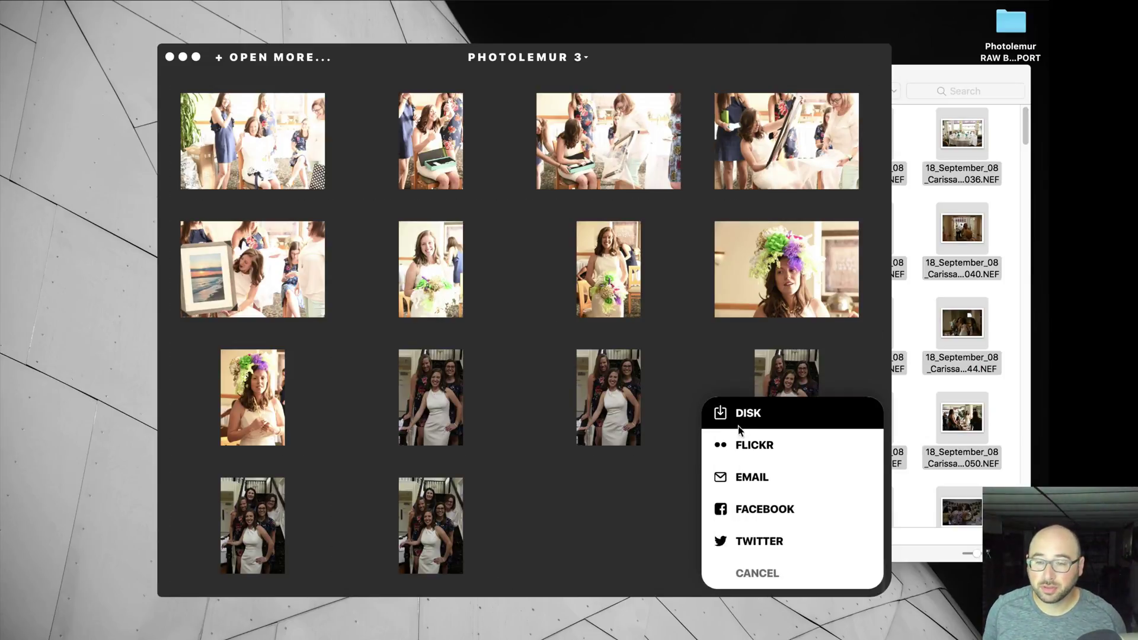
pyautogui.click(746, 410)
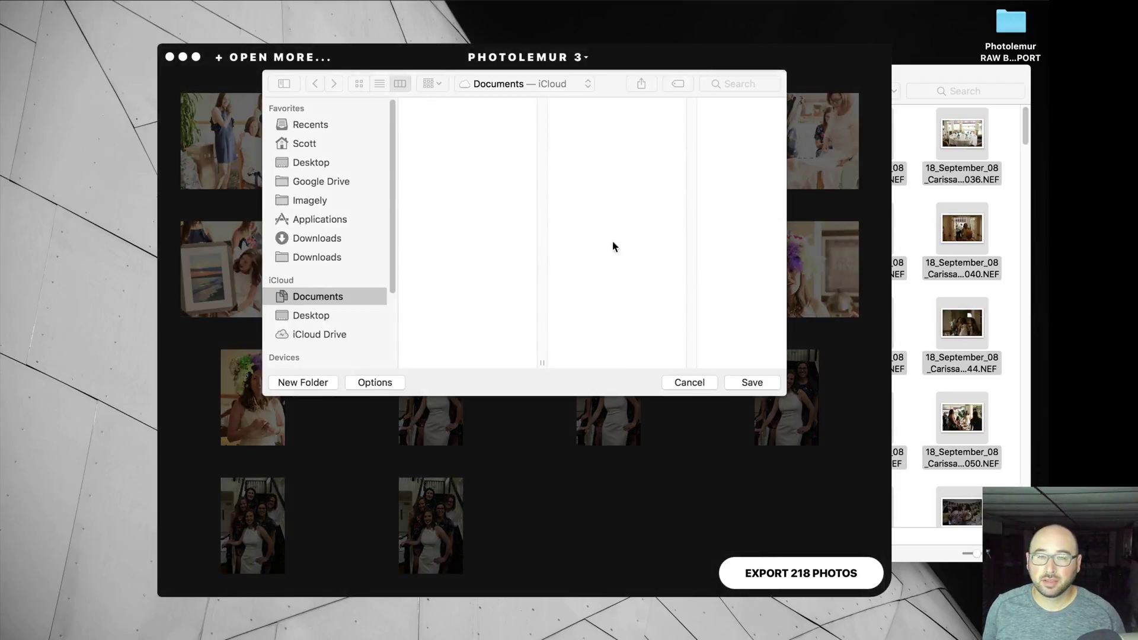
pyautogui.click(318, 164)
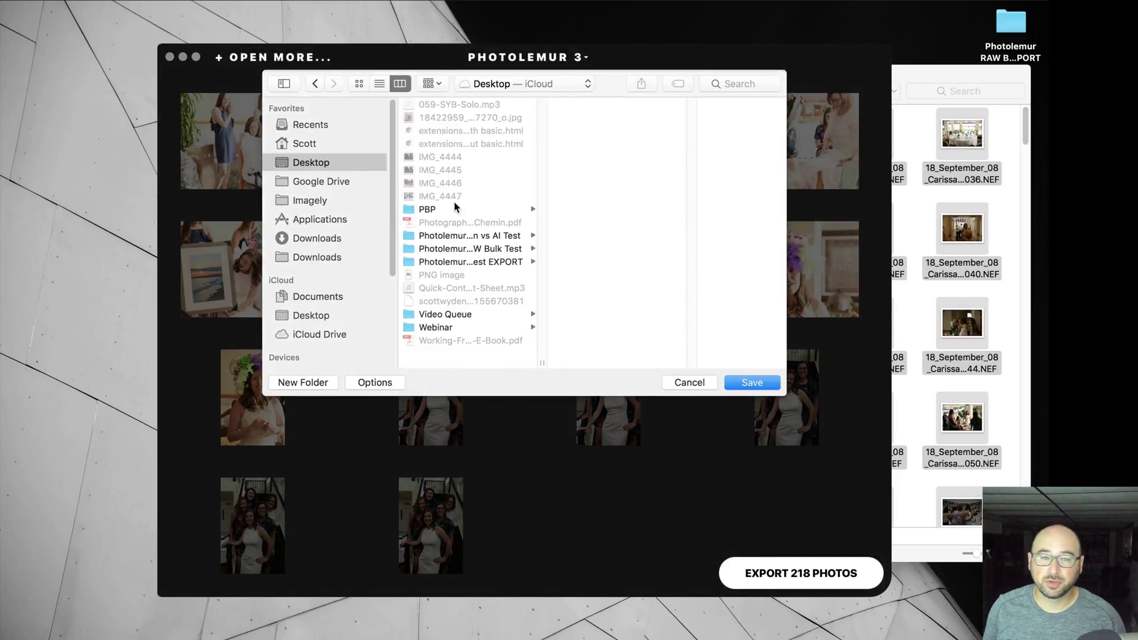
pyautogui.click(474, 262)
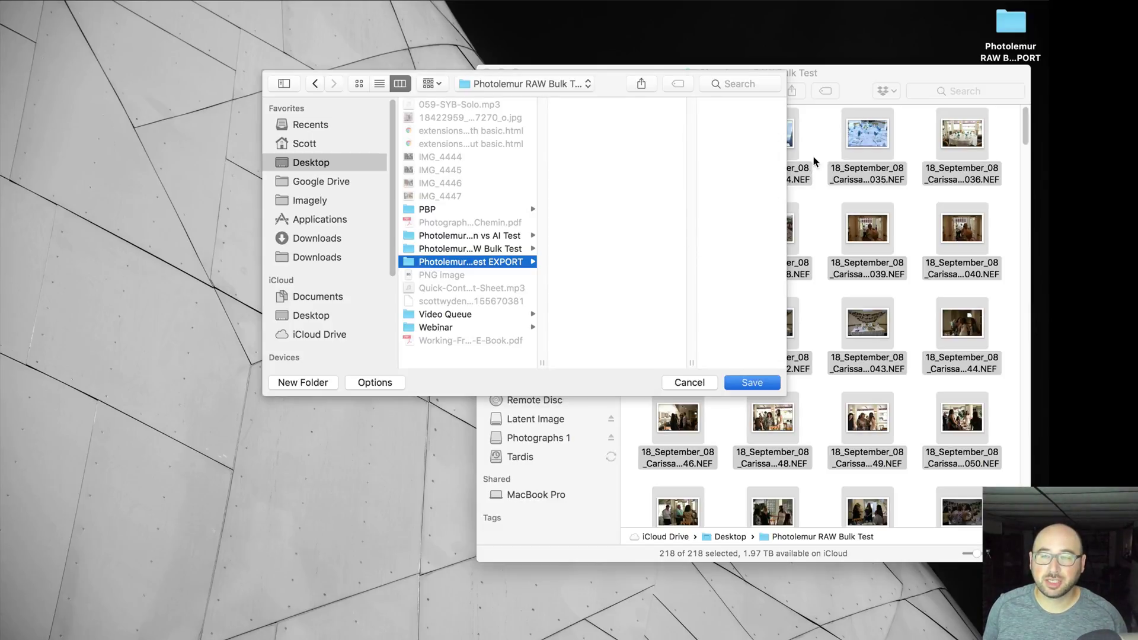
pyautogui.press('Return')
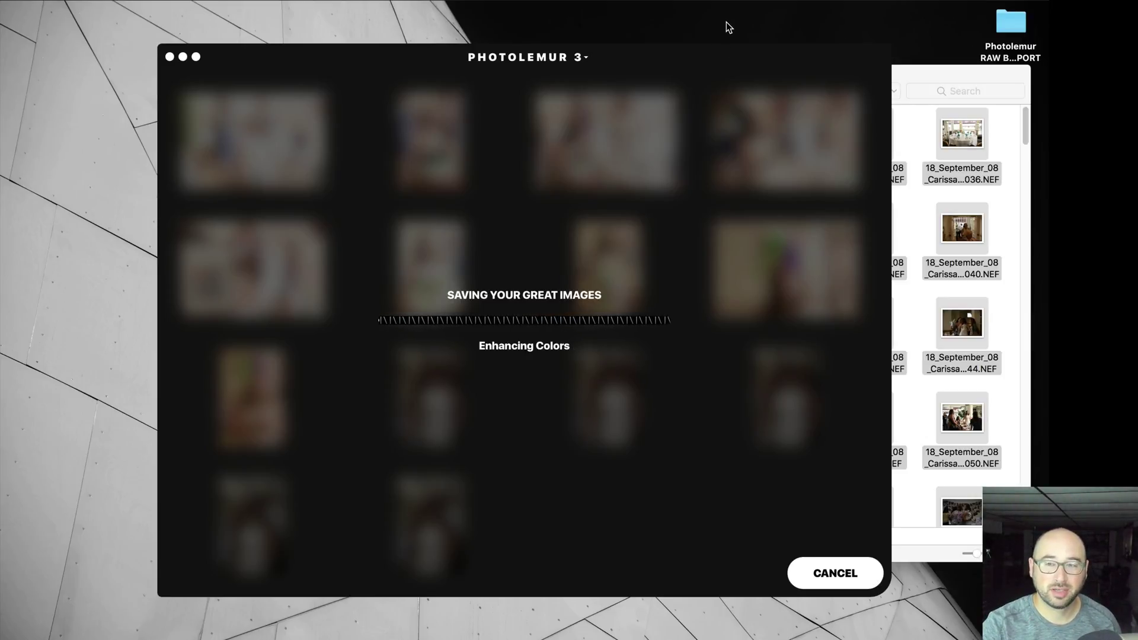
# Step: Open the Desktop's Photolemur RAW Bulk Test EXPORT folder in icon view
pyautogui.click(922, 70)
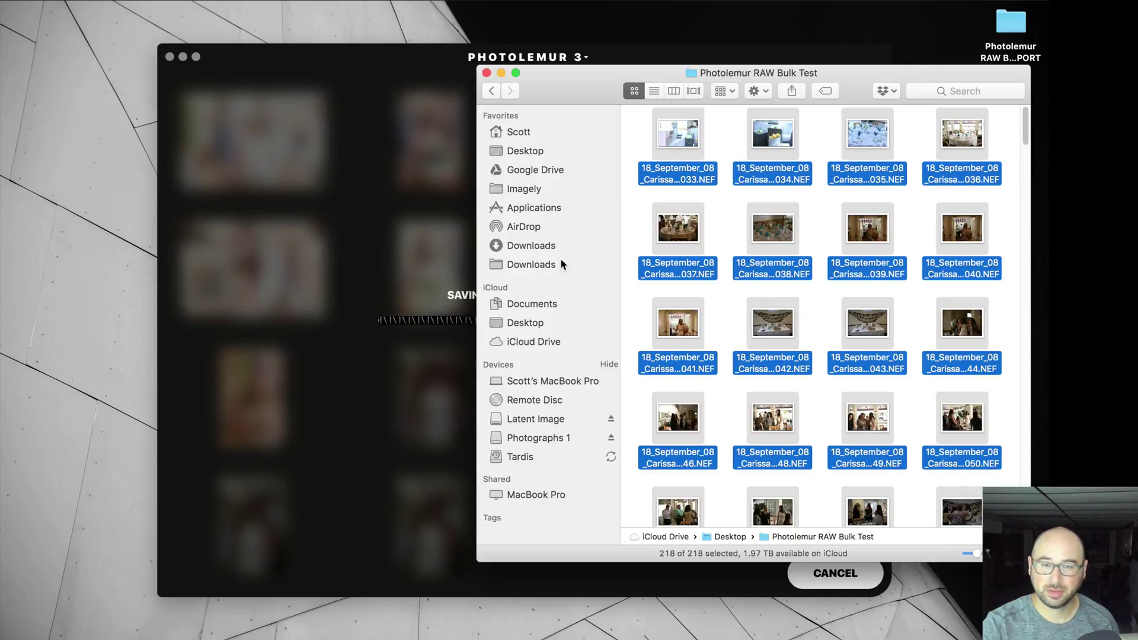
pyautogui.click(554, 156)
pyautogui.click(674, 269)
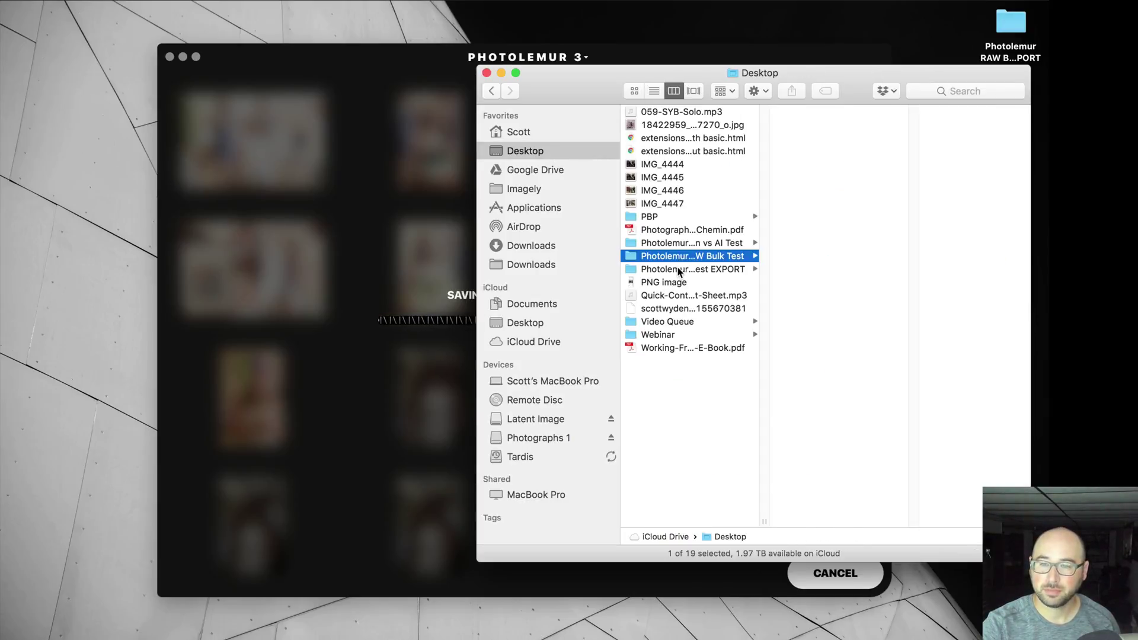
pyautogui.click(635, 91)
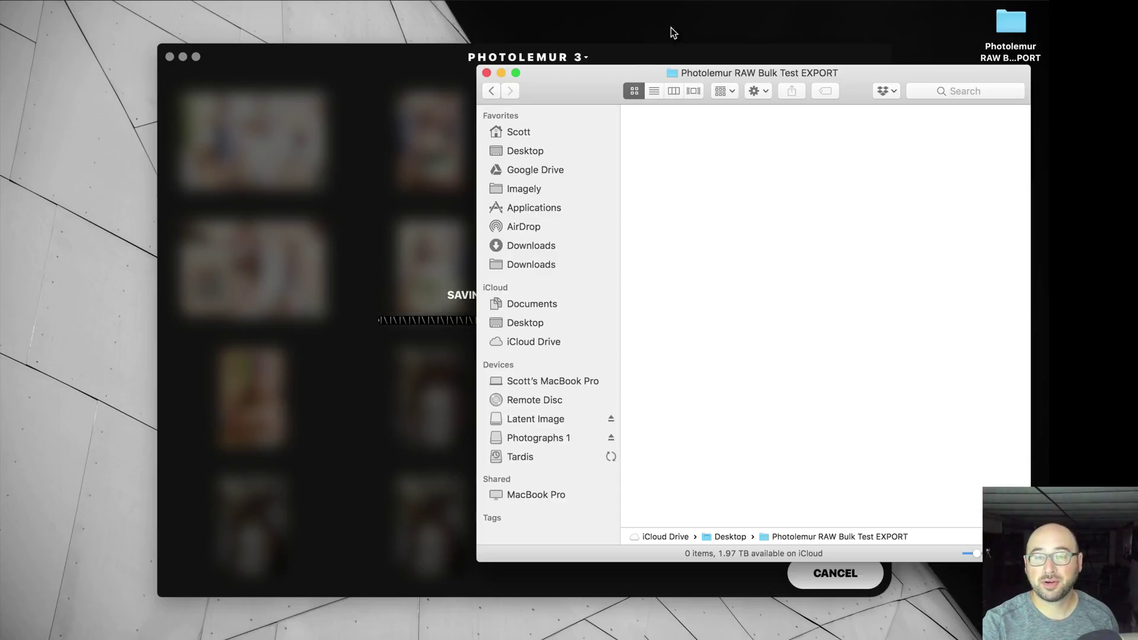
# Step: Watch saving progress until JPEGs appear, then select the first one and open the NEF folder window
pyautogui.click(637, 48)
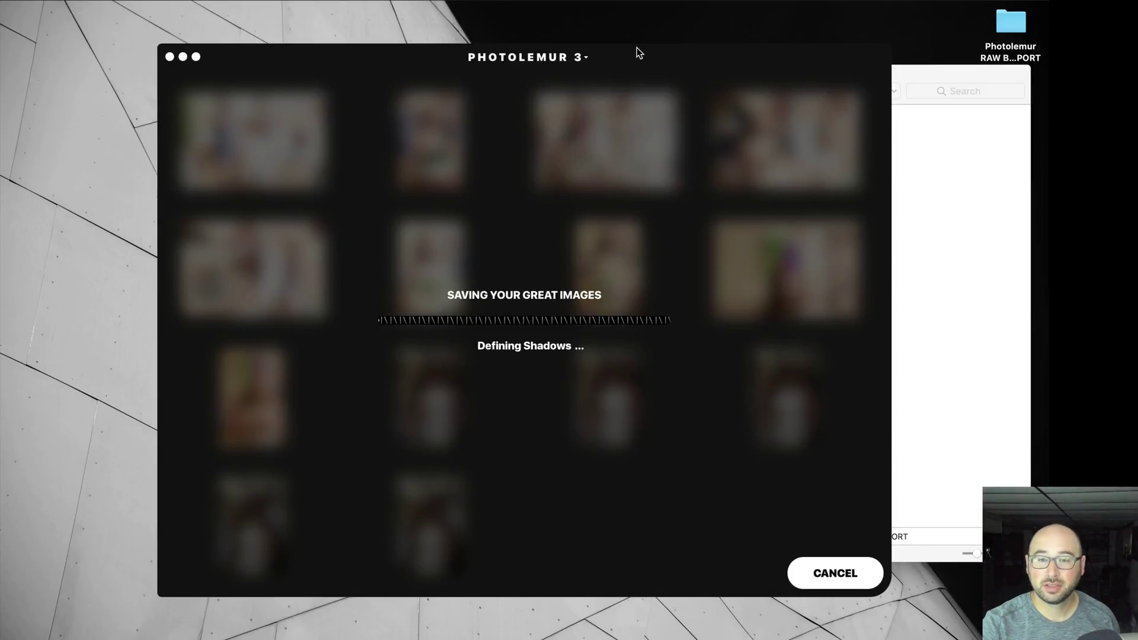
pyautogui.click(921, 74)
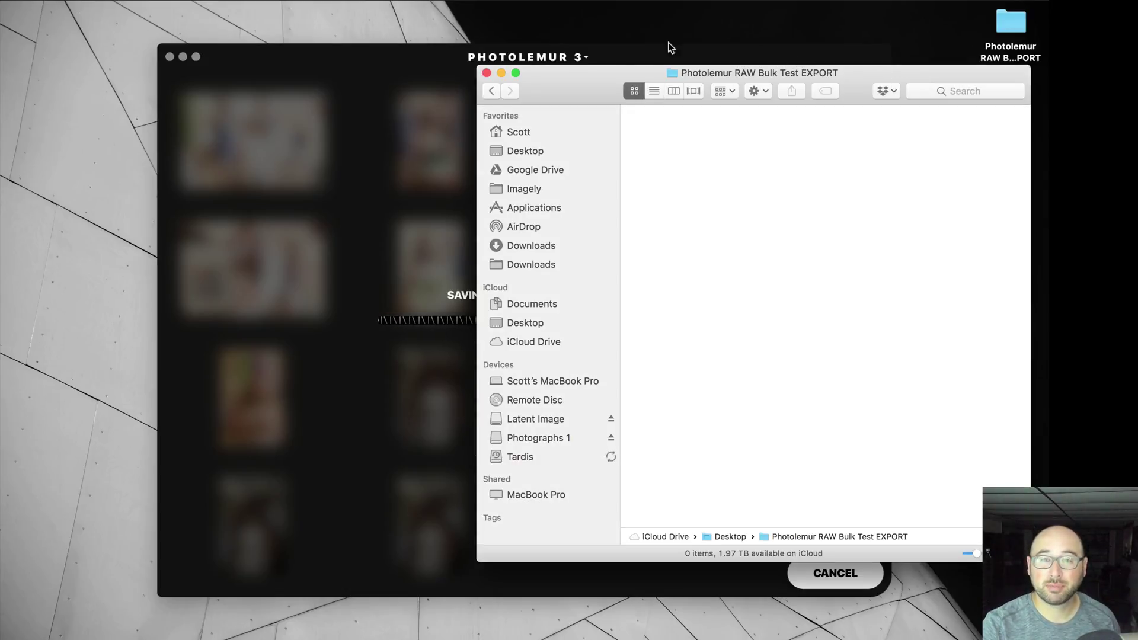
pyautogui.click(631, 55)
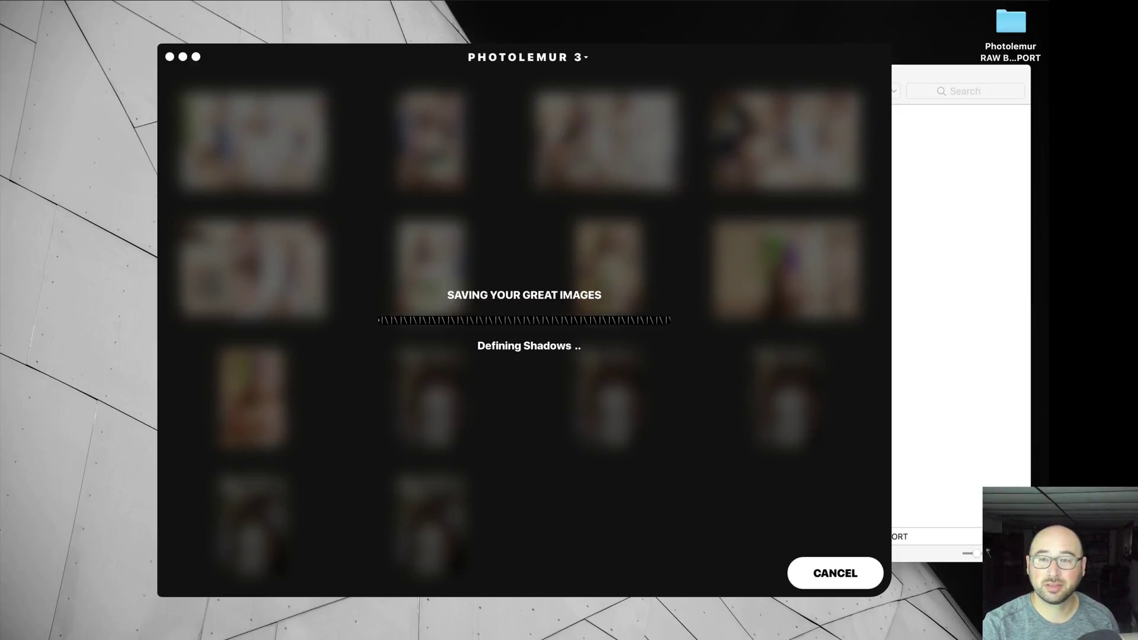
pyautogui.click(923, 73)
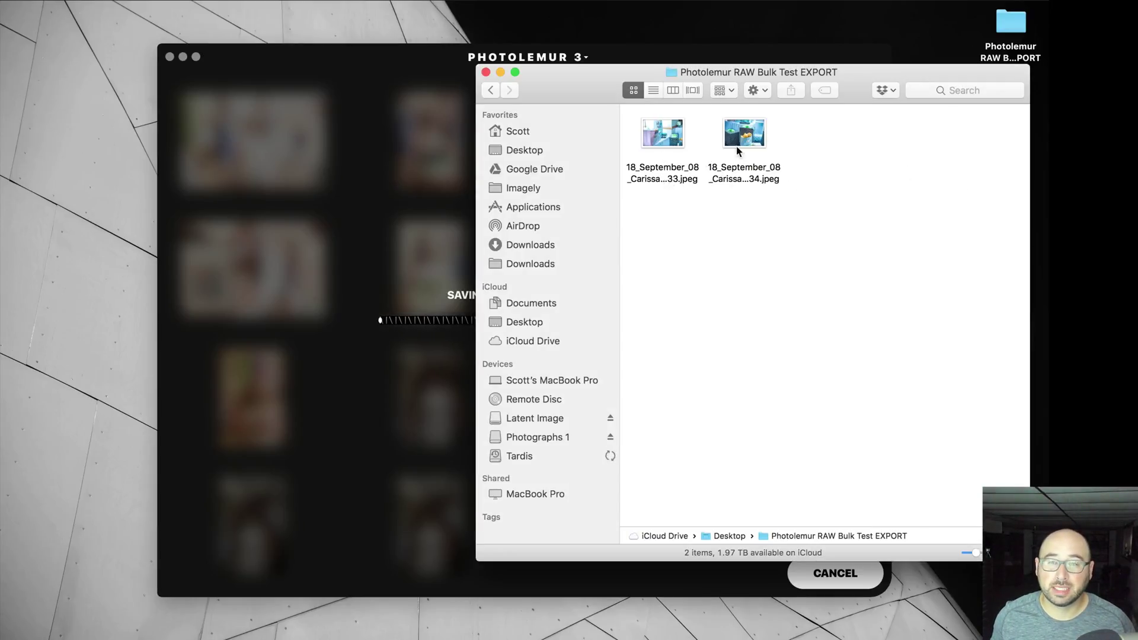
pyautogui.click(454, 104)
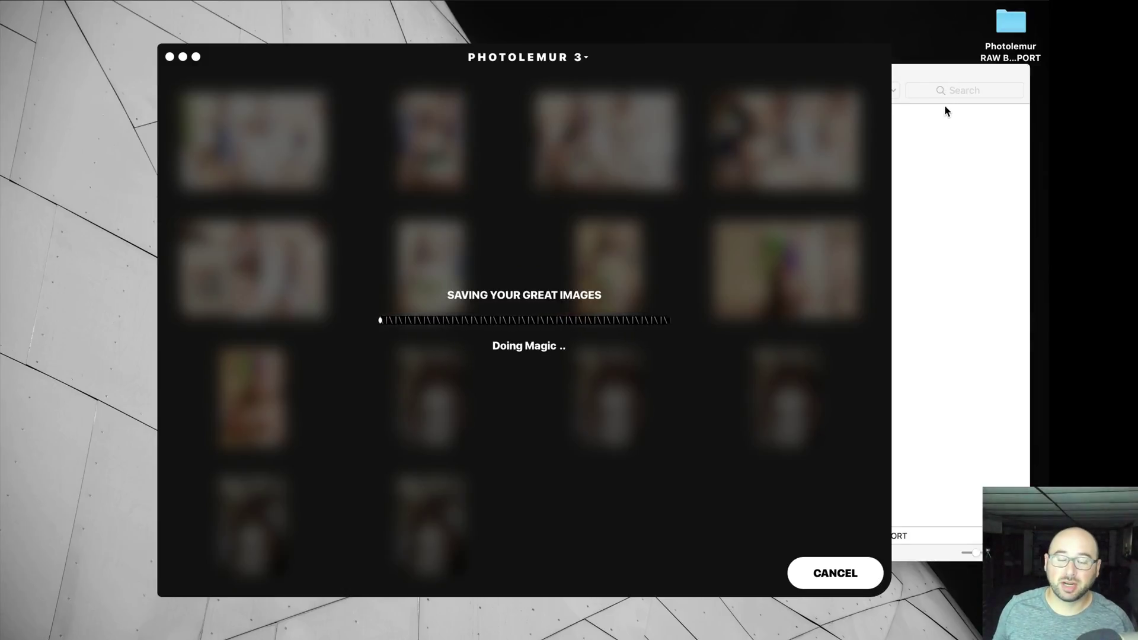
pyautogui.click(940, 73)
pyautogui.click(662, 140)
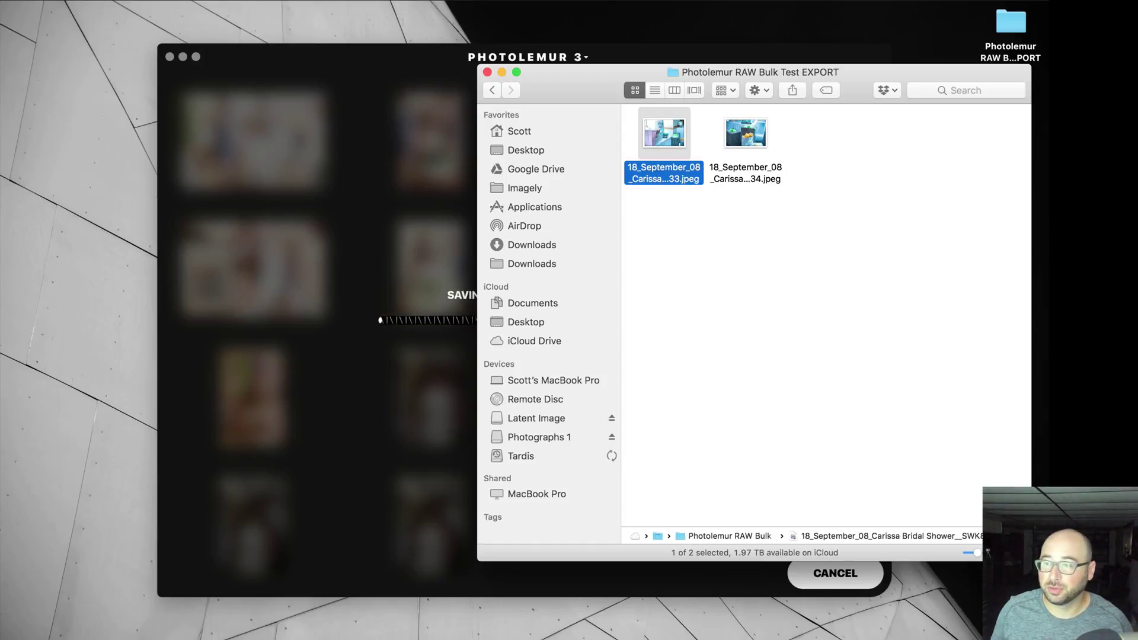
pyautogui.press('super+grave')
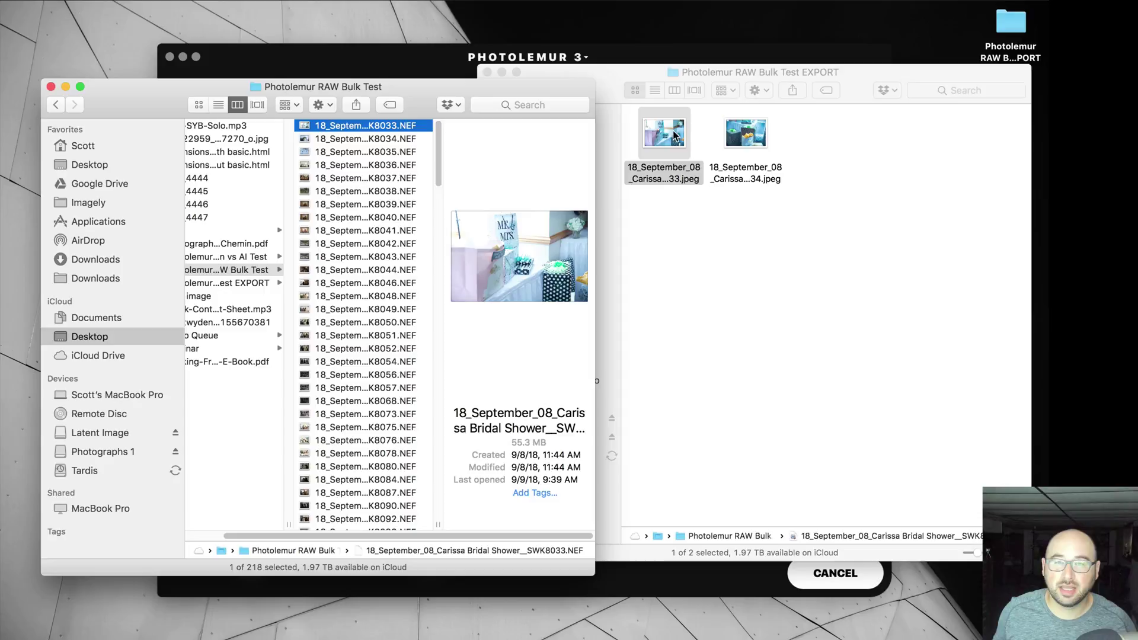
# Step: Quick Look the SWK8033 NEF original, then its enhanced JPEG, to compare them
pyautogui.press('space')
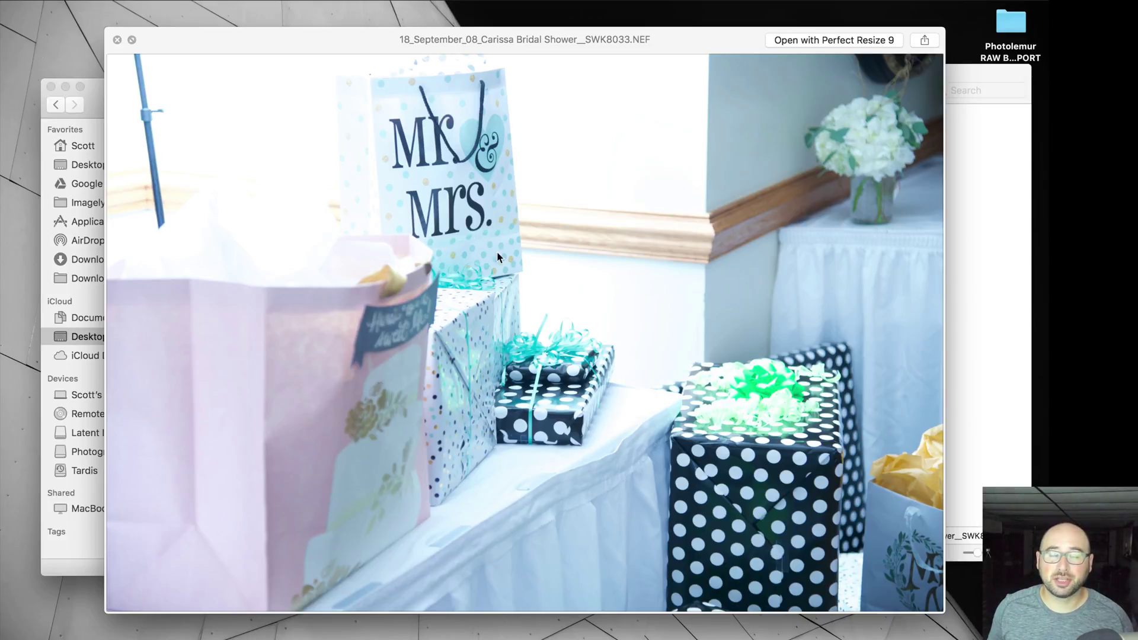
pyautogui.press('space')
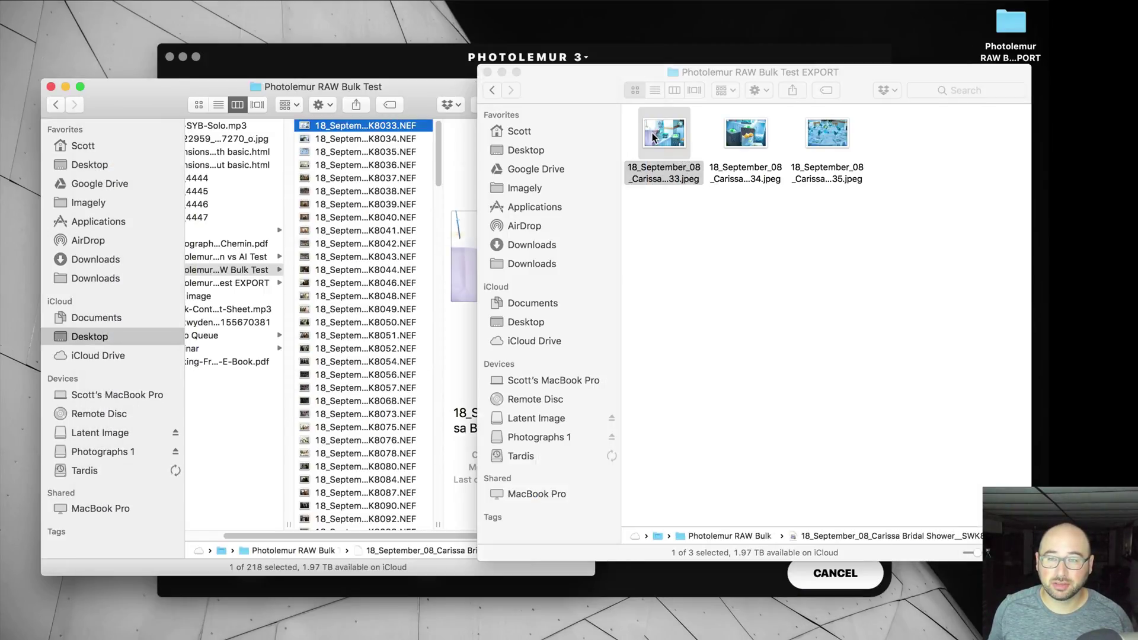
pyautogui.click(663, 153)
pyautogui.press('space')
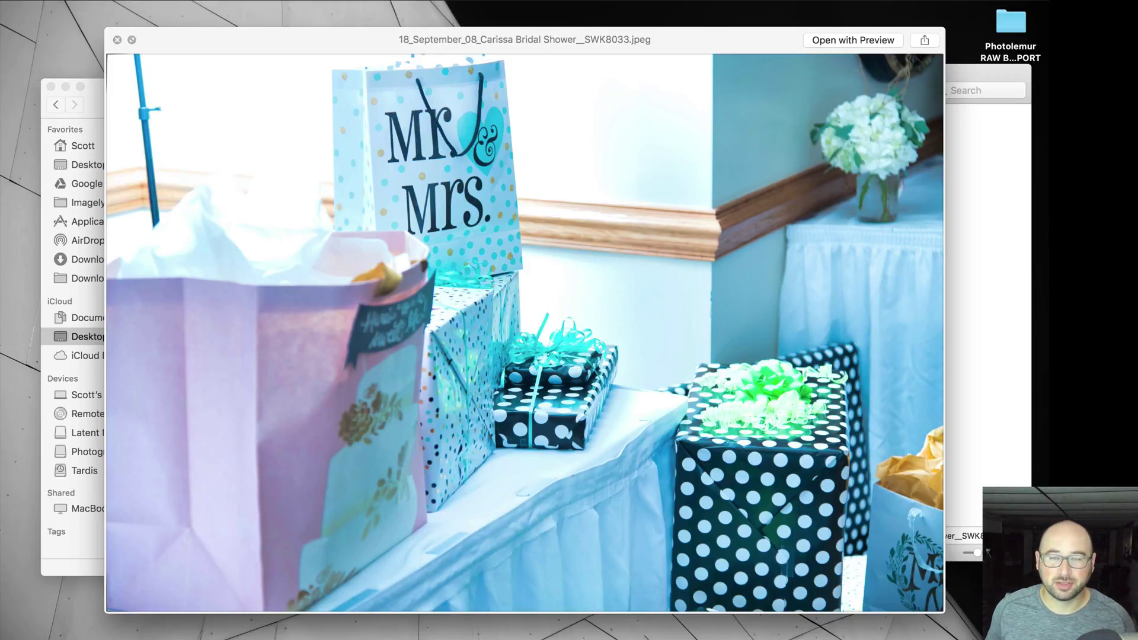
pyautogui.press('space')
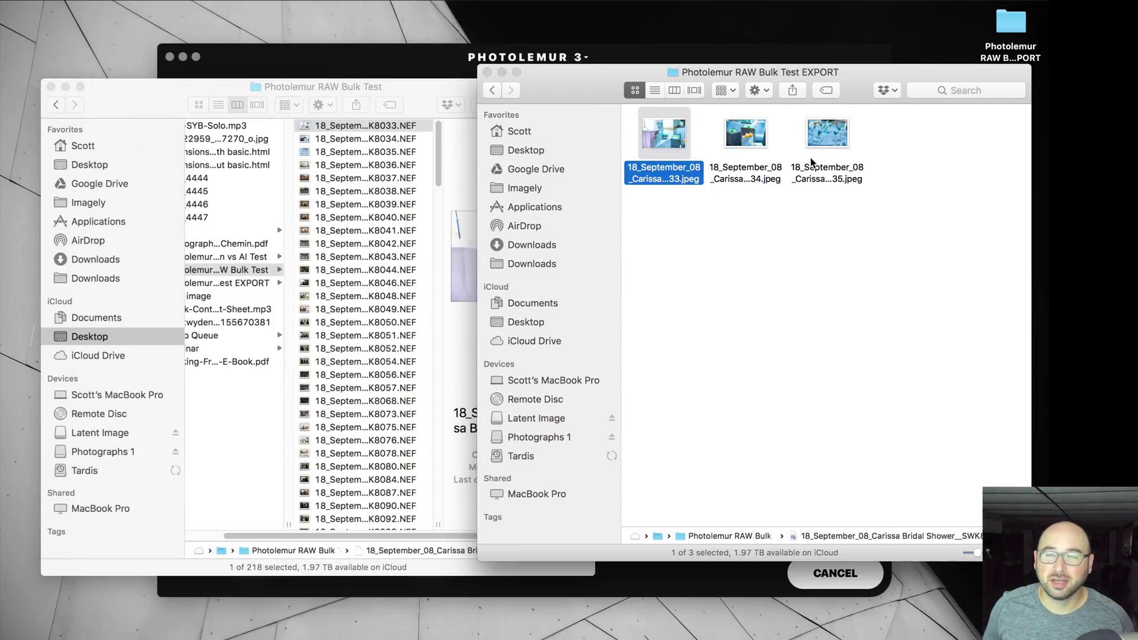
# Step: Close the Finder window of NEF originals
pyautogui.moveTo(364, 118); pyautogui.dragTo(361, 115)
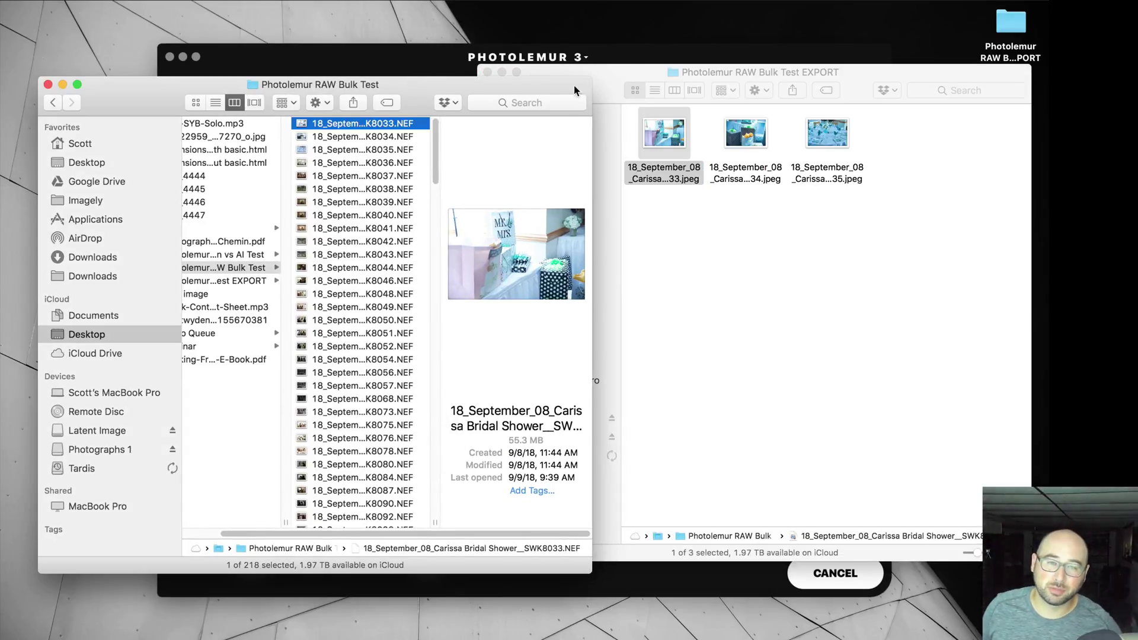
pyautogui.click(48, 85)
pyautogui.click(327, 73)
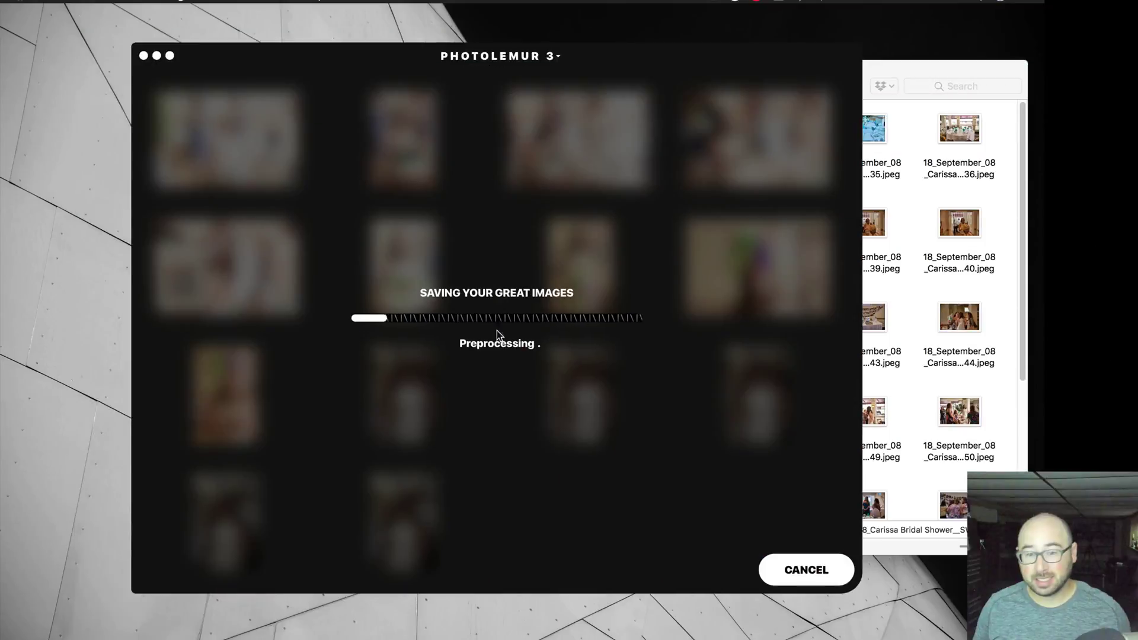
# Step: Scroll the EXPORT folder's icon grid to the latest saved JPEGs and clear the selection
pyautogui.click(913, 69)
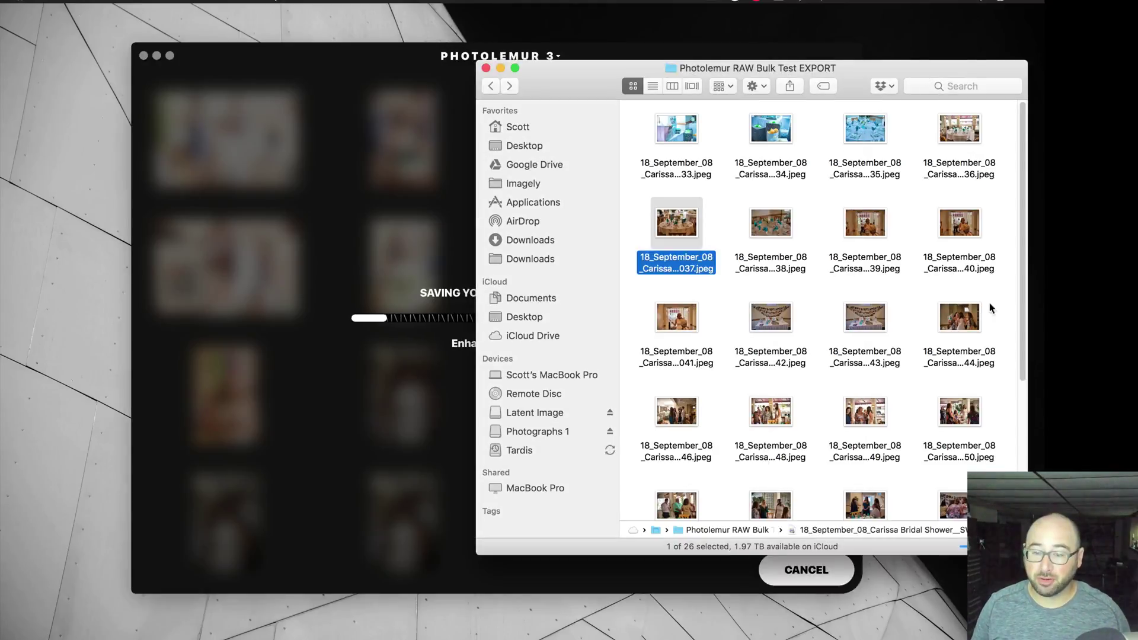
pyautogui.scroll(-5, 1019, 305)
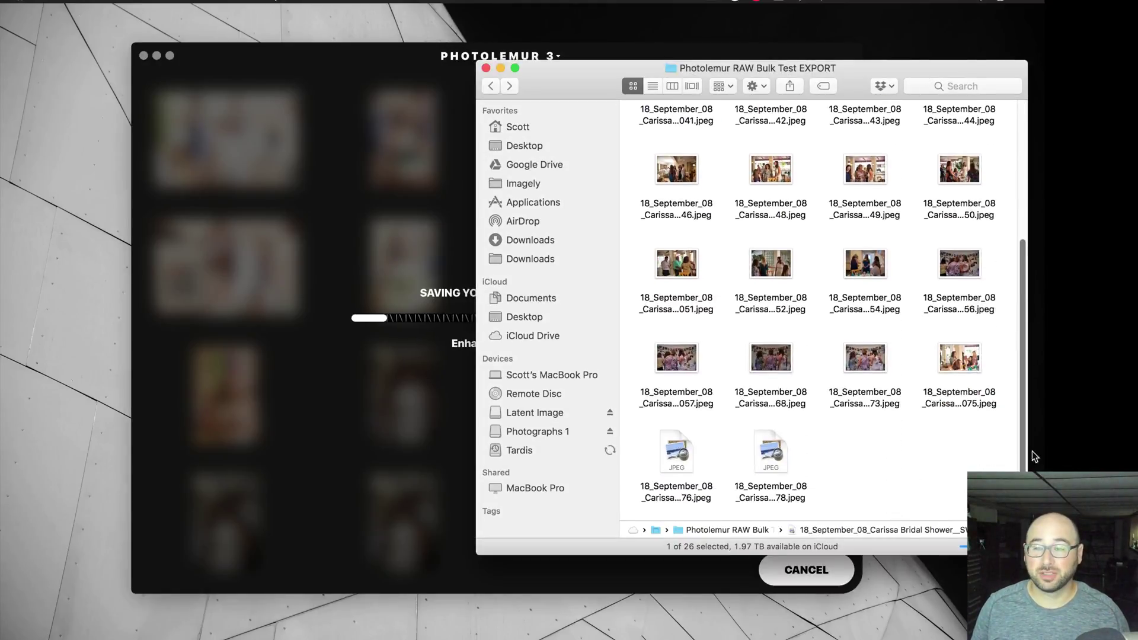
pyautogui.click(987, 454)
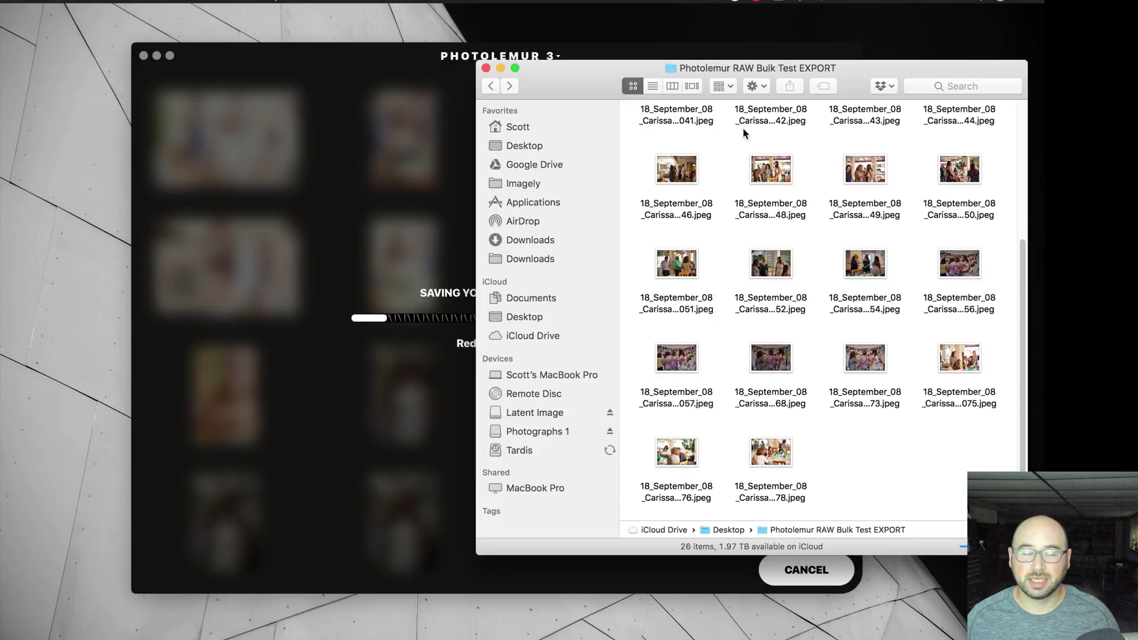
pyautogui.click(416, 283)
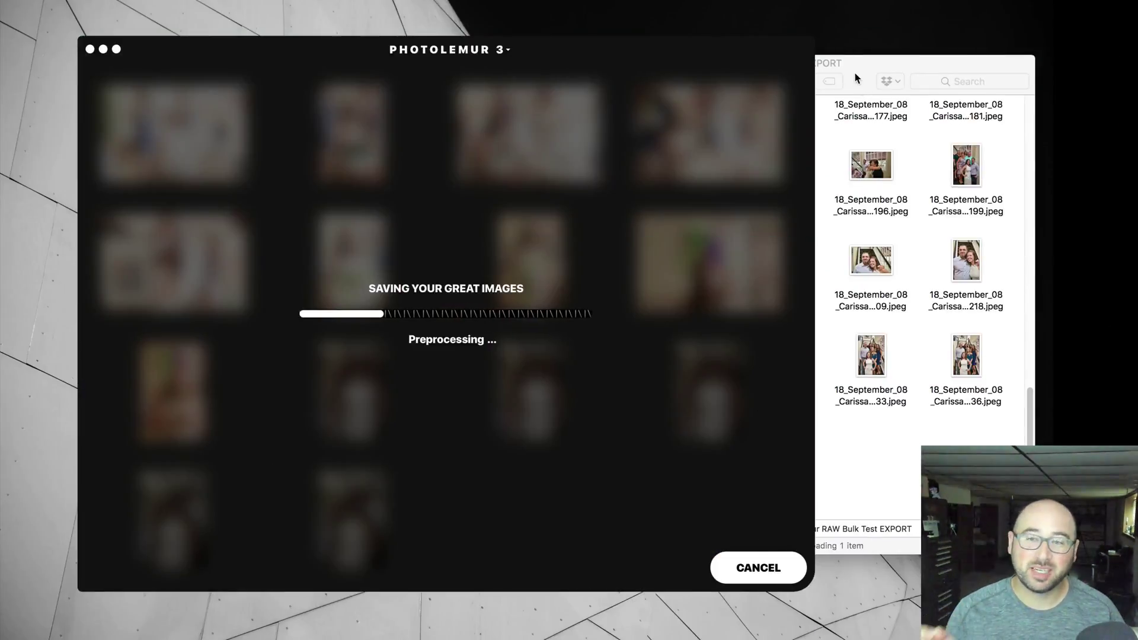
# Step: Select all 62 exported JPEGs from the top of the EXPORT folder and Quick Look them together
pyautogui.click(855, 78)
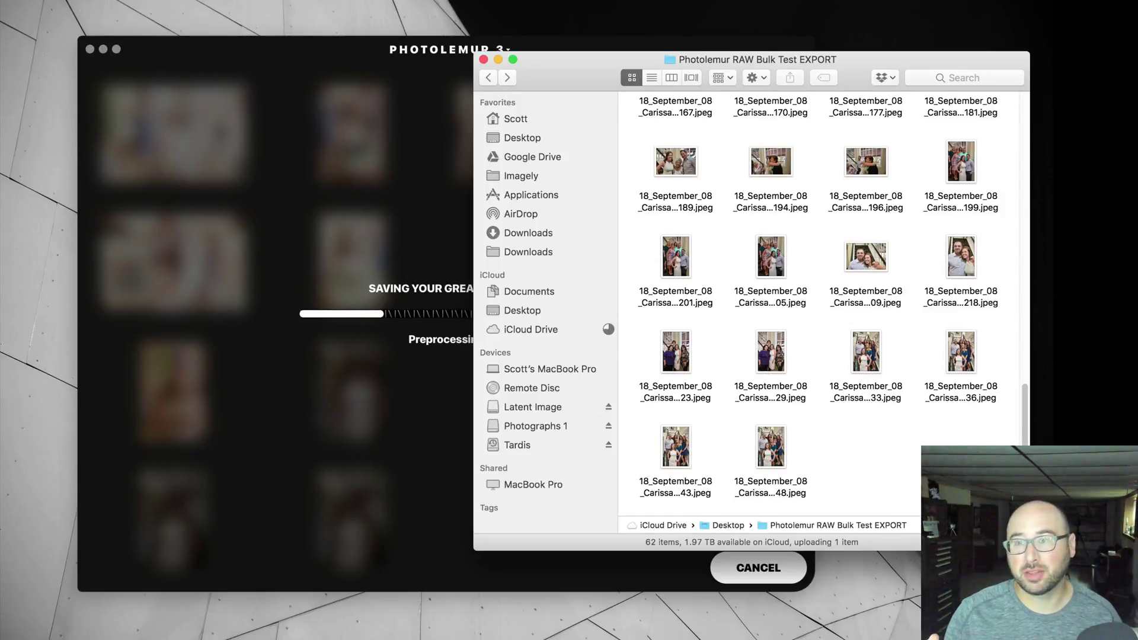
pyautogui.scroll(15, 865, 249)
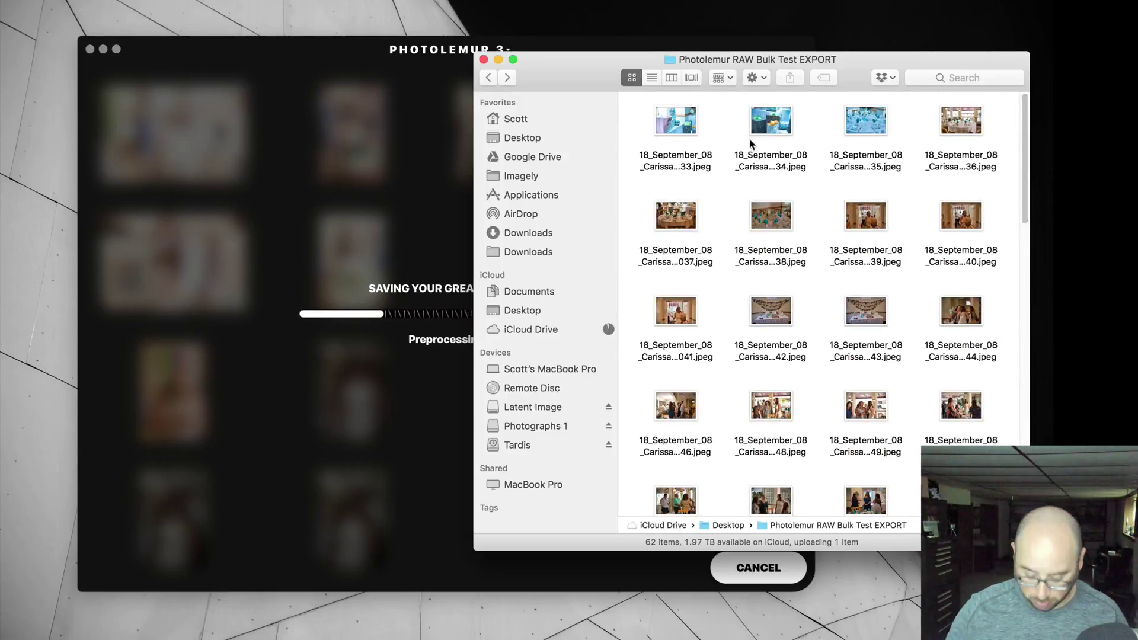
pyautogui.press('super+a')
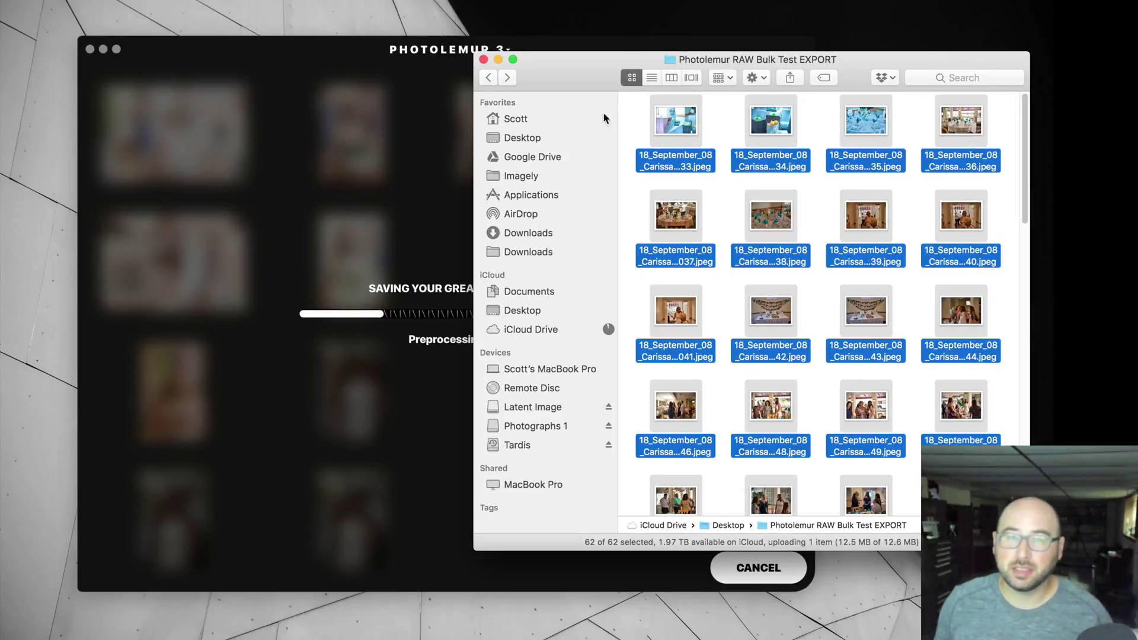
pyautogui.press('space')
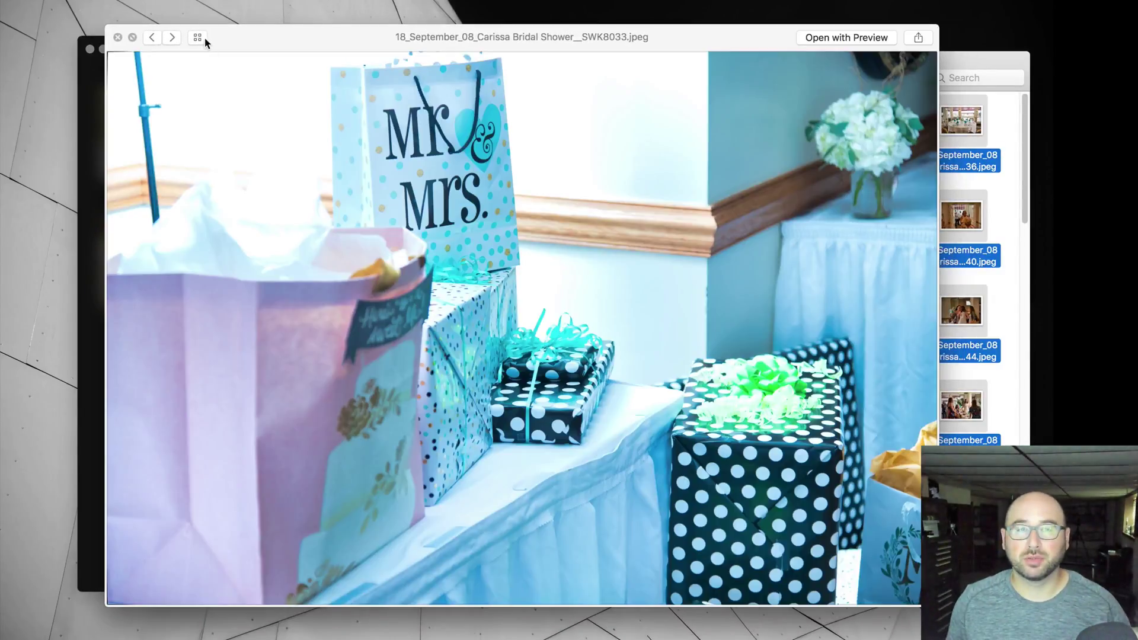
# Step: Show the 62 exports as an index sheet and browse thumbnails from SWK8034 to SWK8040
pyautogui.click(204, 38)
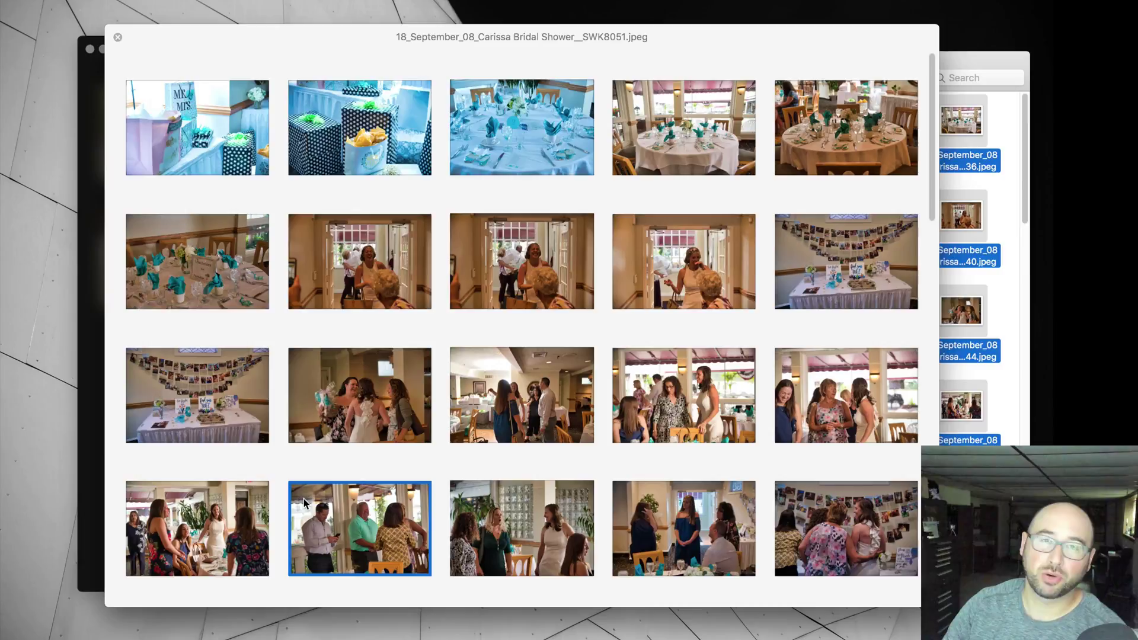
pyautogui.click(344, 151)
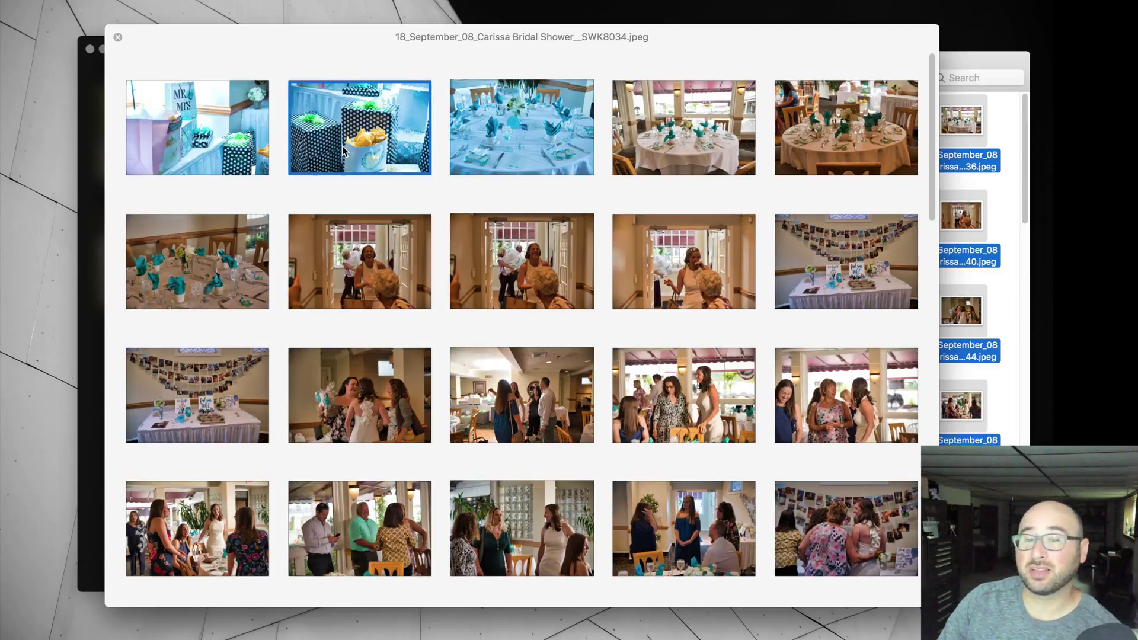
pyautogui.click(370, 303)
pyautogui.click(502, 295)
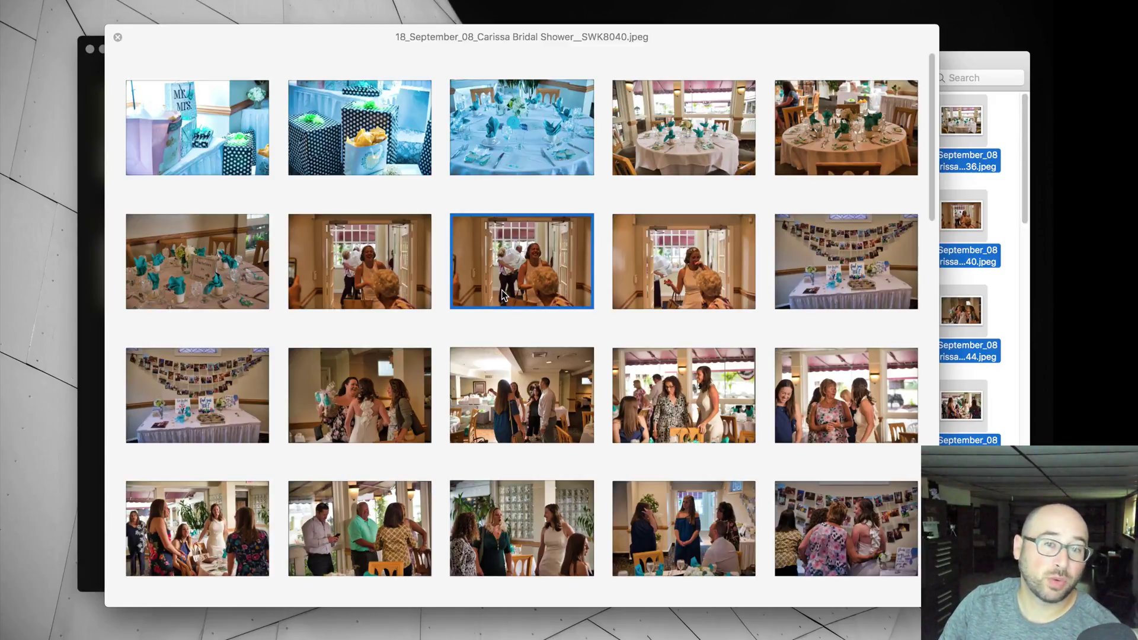
pyautogui.scroll(-2, 502, 295)
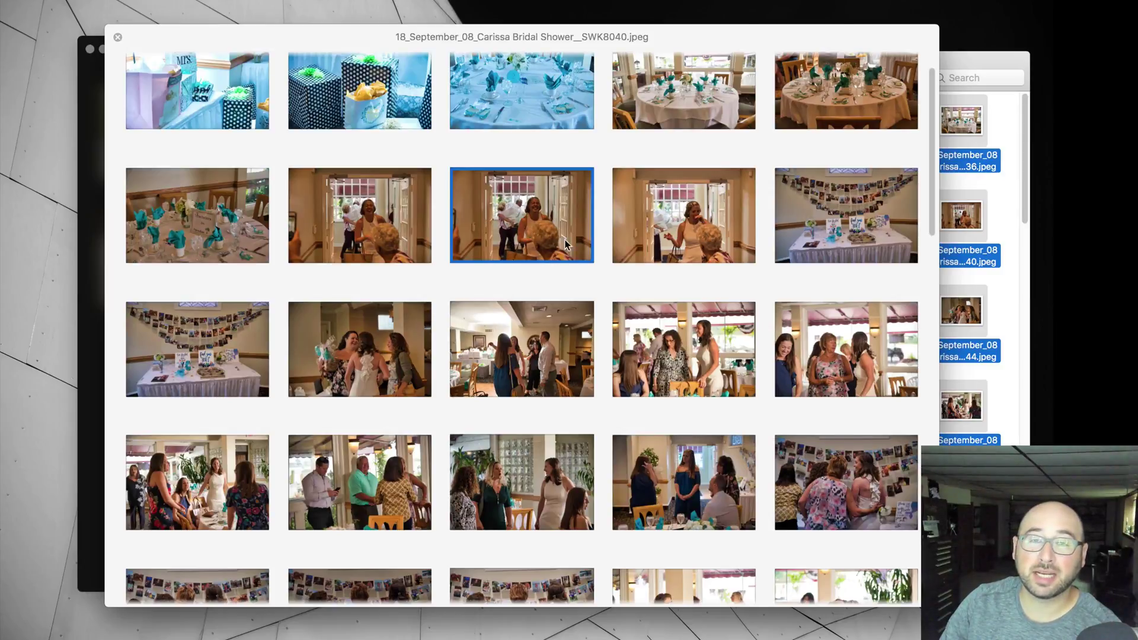
pyautogui.click(542, 271)
pyautogui.click(545, 197)
pyautogui.click(555, 268)
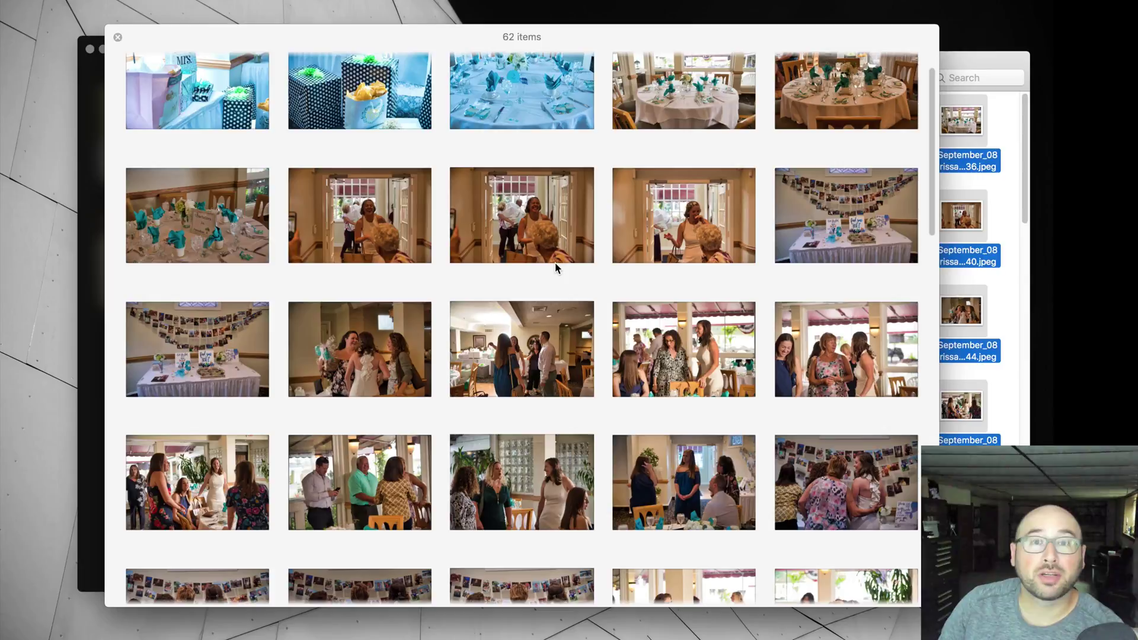
pyautogui.scroll(-5, 556, 268)
# Step: Step through more thumbnails past SWK8052 and open SWK8073 full size
pyautogui.click(555, 268)
pyautogui.click(812, 255)
pyautogui.click(615, 233)
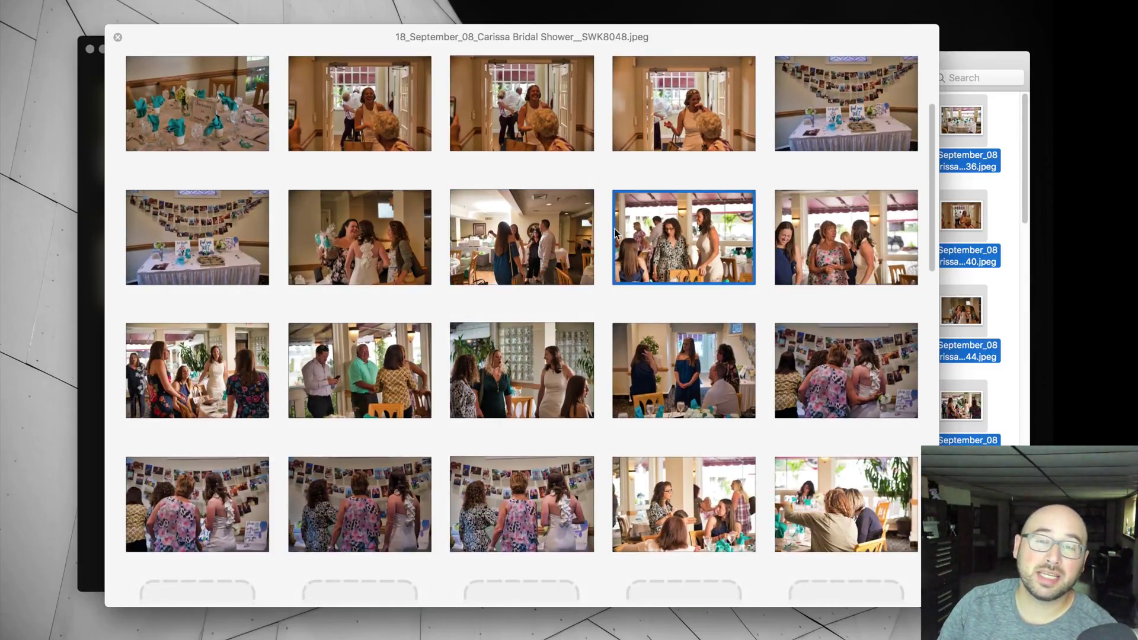
pyautogui.click(567, 238)
pyautogui.press('Right')
pyautogui.press('Right')
pyautogui.press('Right')
pyautogui.press('Right')
pyautogui.press('Right')
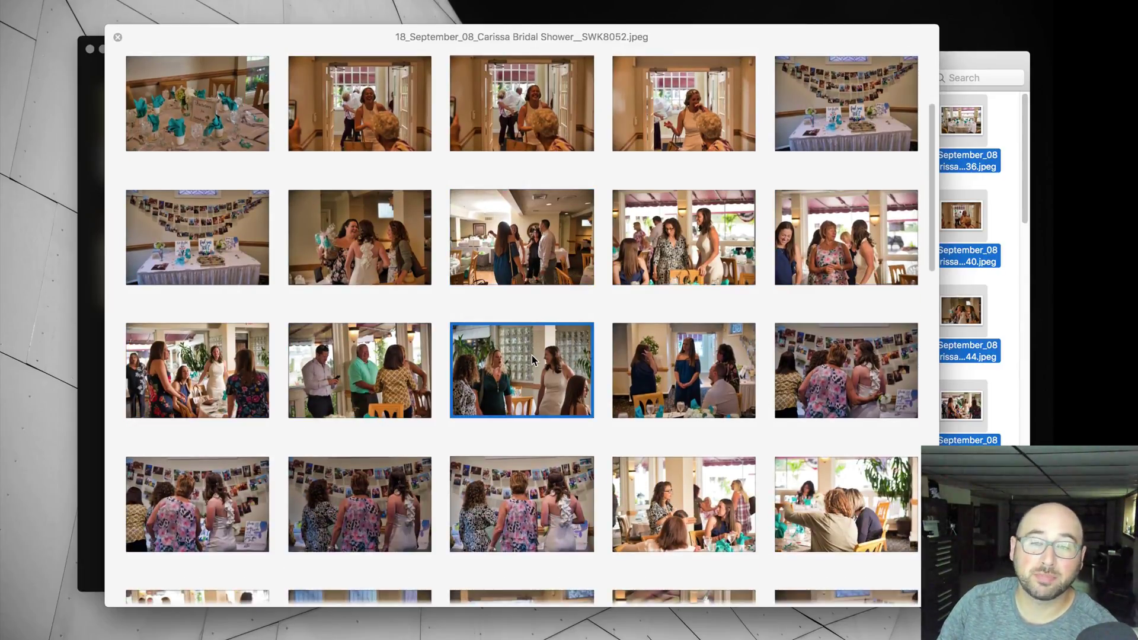
pyautogui.scroll(-5, 532, 356)
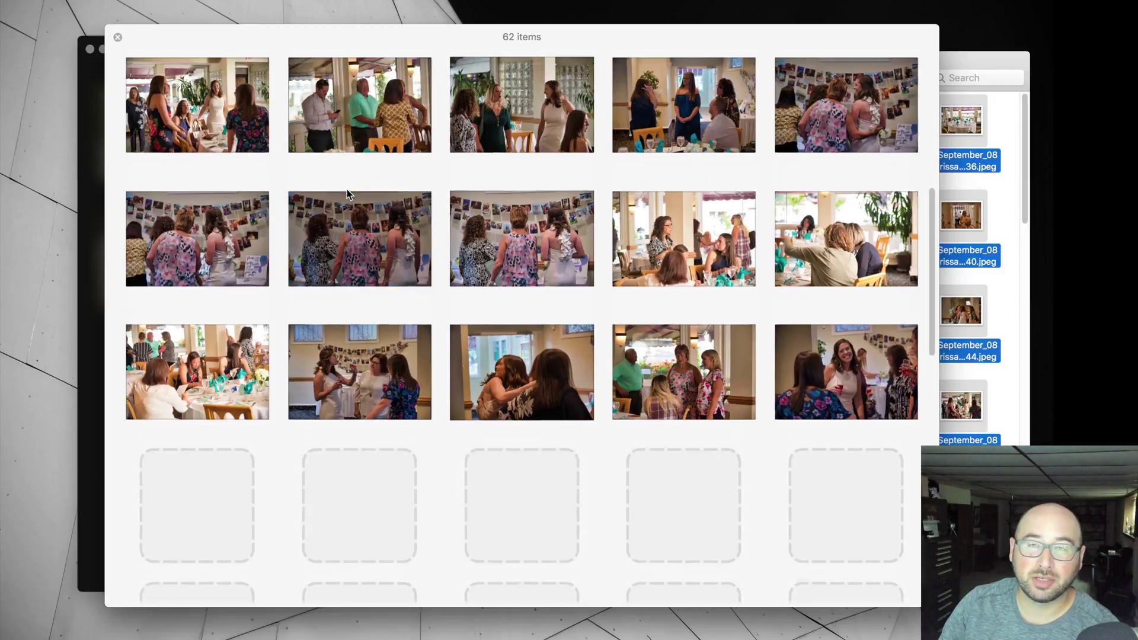
pyautogui.scroll(1, 346, 195)
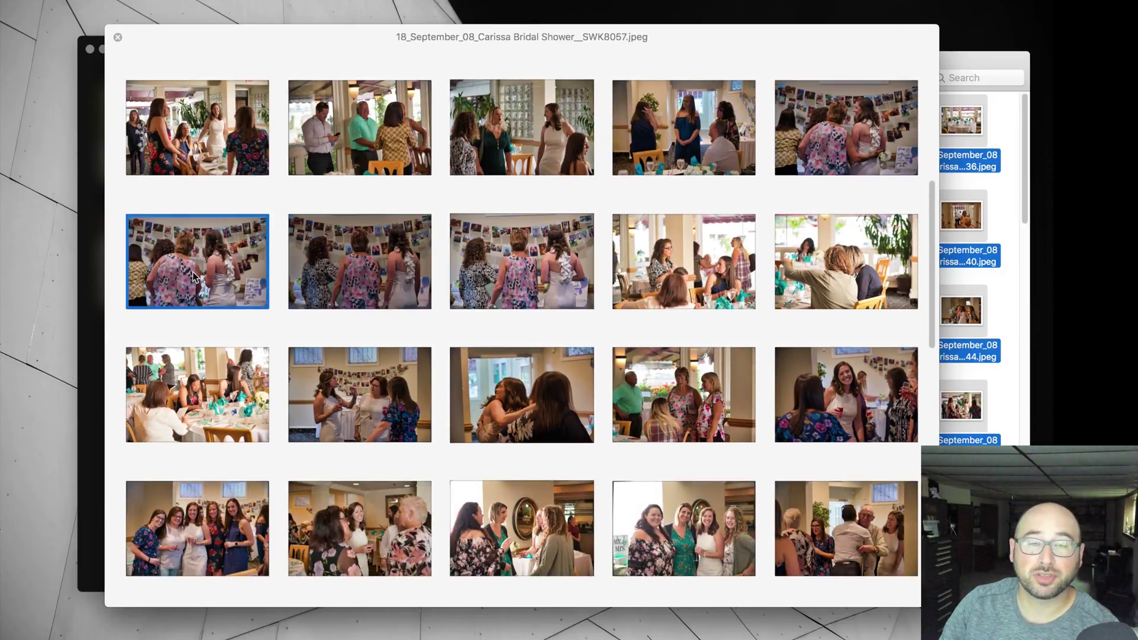
pyautogui.click(522, 280)
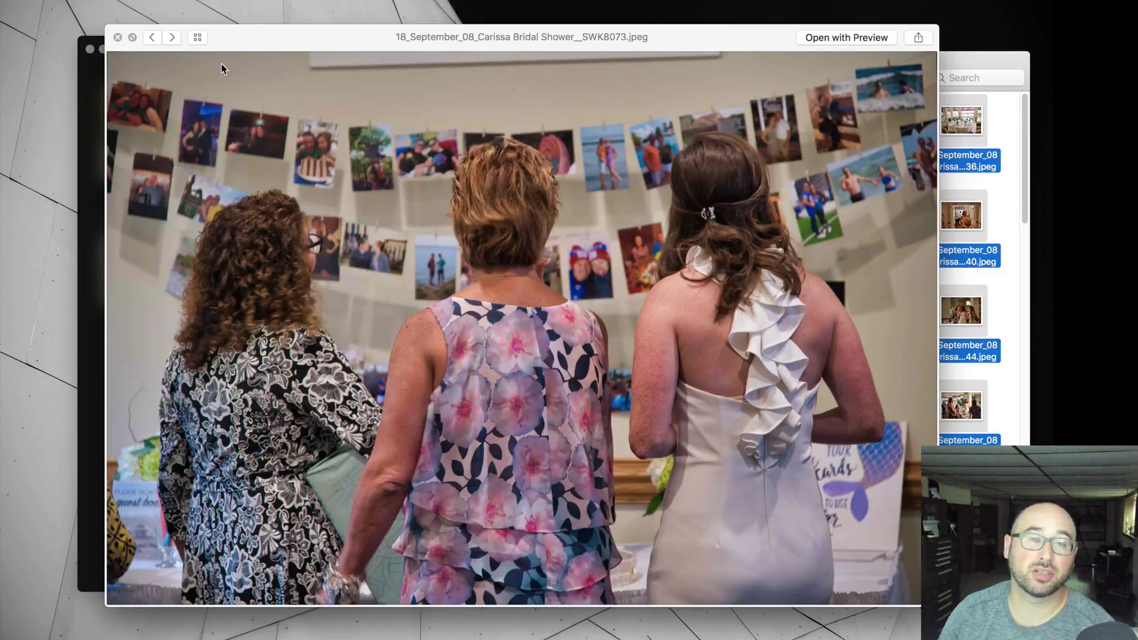
# Step: Use the index sheet to view the cake photo, the next export, then a staircase group photo
pyautogui.click(196, 37)
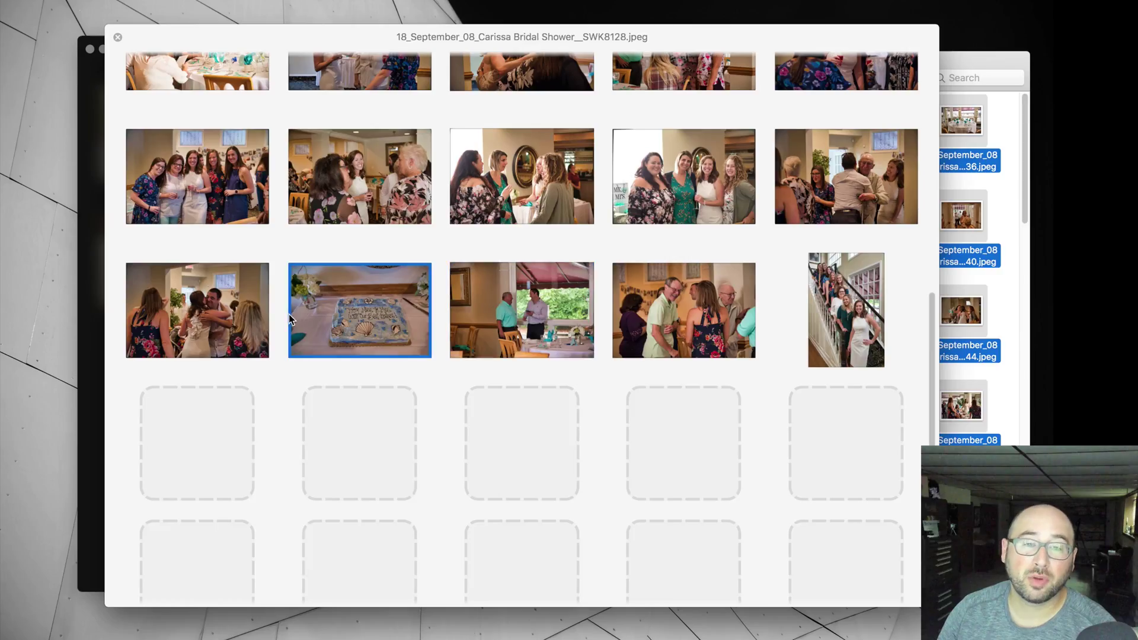
pyautogui.click(290, 319)
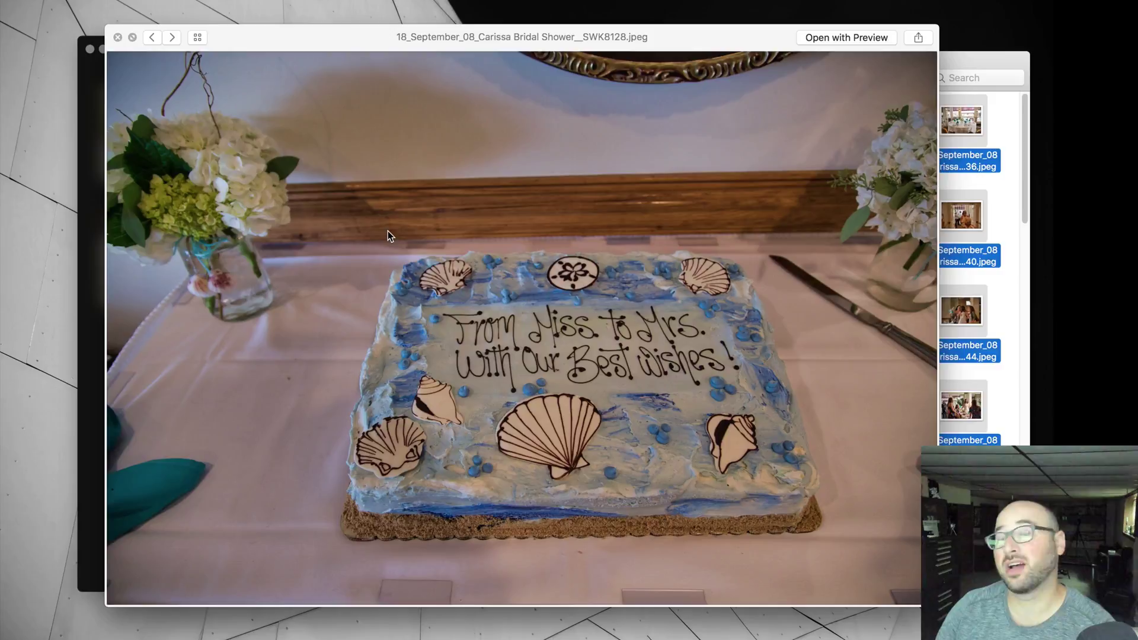
pyautogui.click(172, 37)
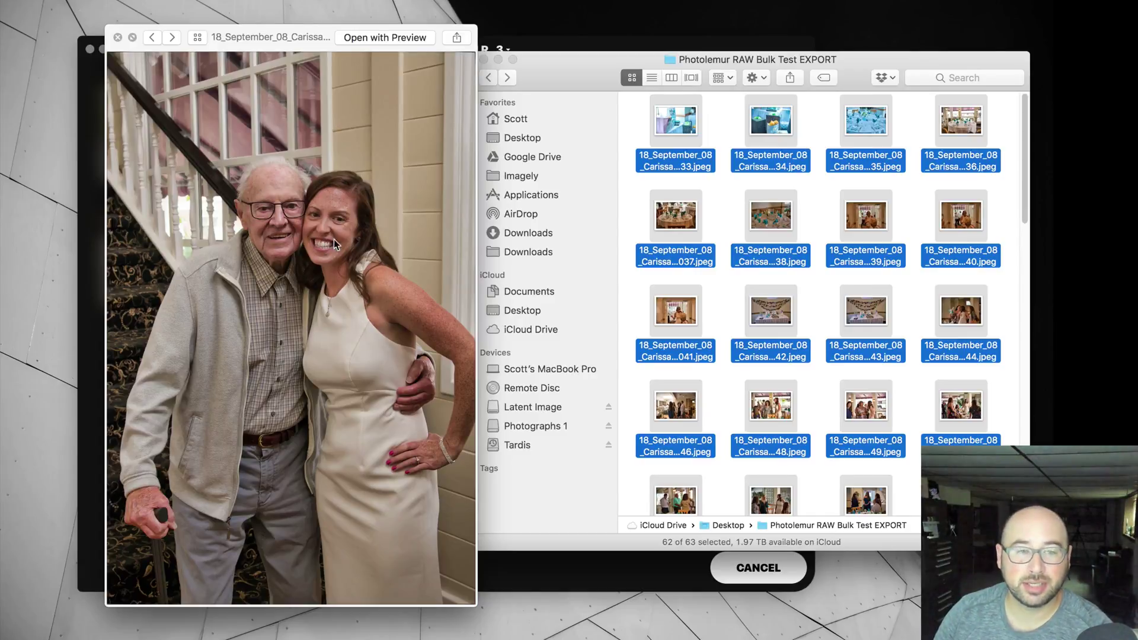
pyautogui.click(198, 37)
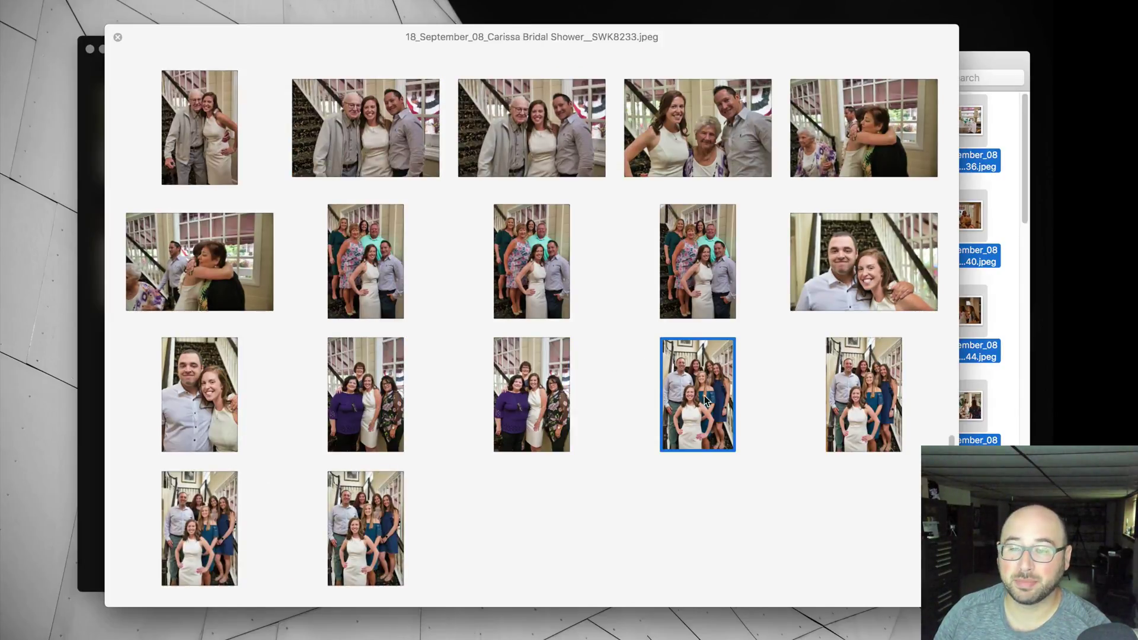
pyautogui.click(838, 418)
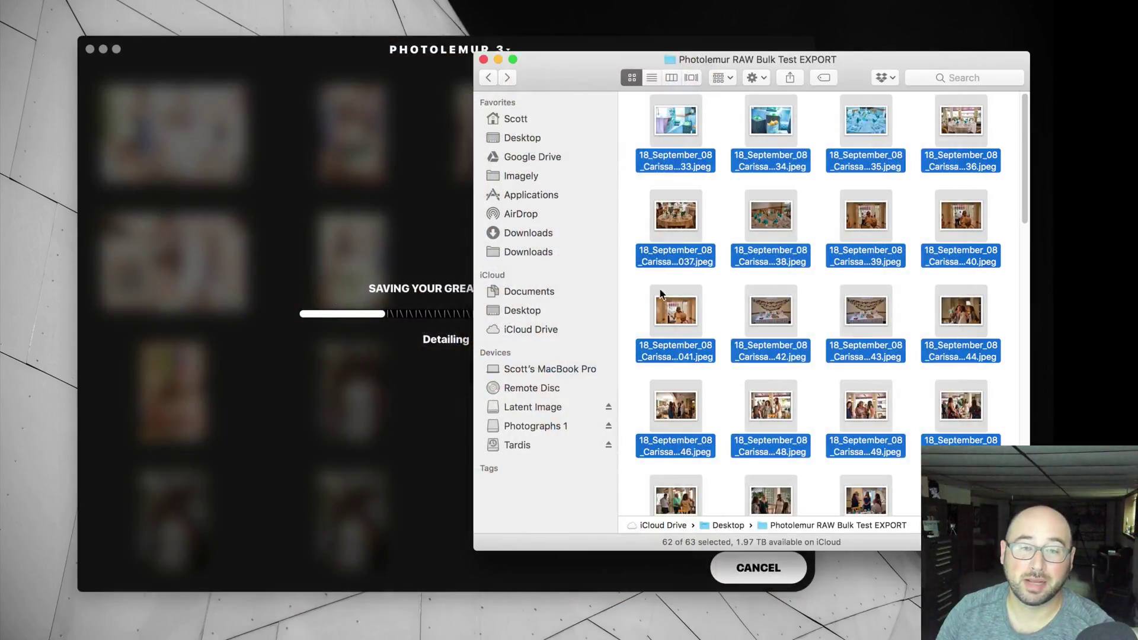
# Step: Clear the selection, then Quick Look the exported gift-box JPEG (…34) and close it
pyautogui.click(709, 192)
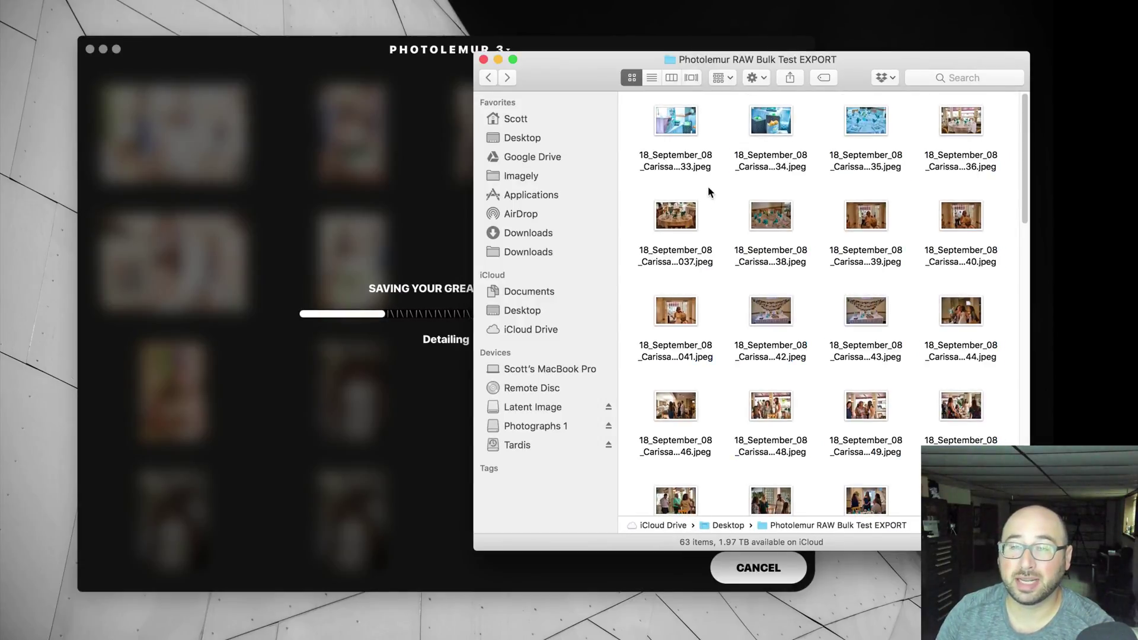
pyautogui.click(682, 125)
pyautogui.click(758, 108)
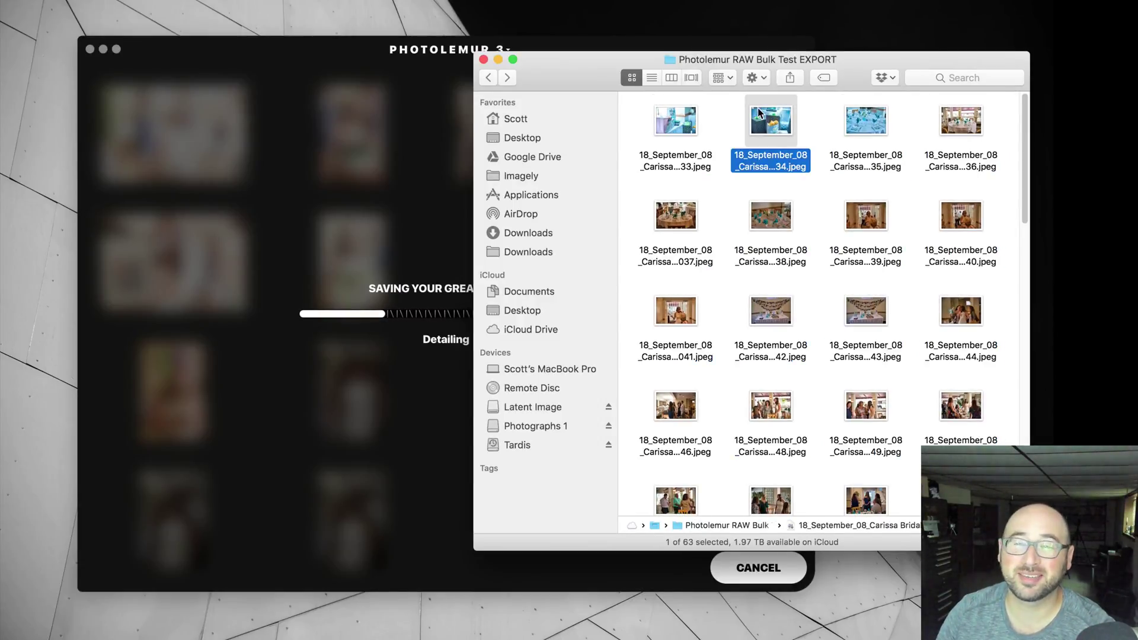
pyautogui.press('space')
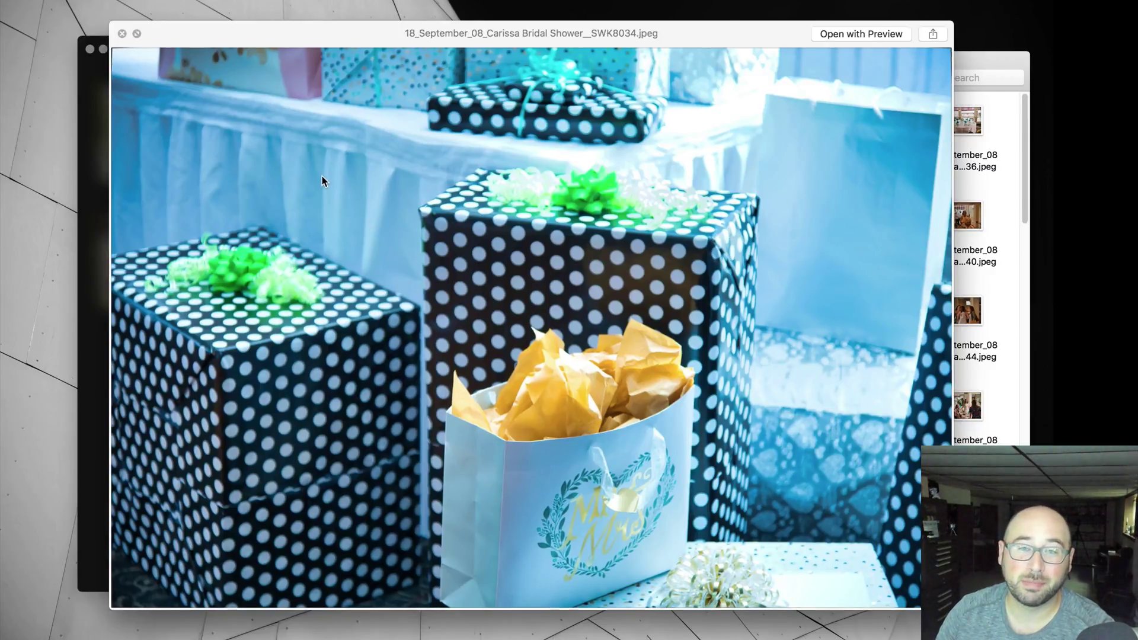
pyautogui.press('space')
# Step: Preview the glass-block-wall JPEG (…52), close it, and return to Photolemur's saving window
pyautogui.scroll(-2, 692, 356)
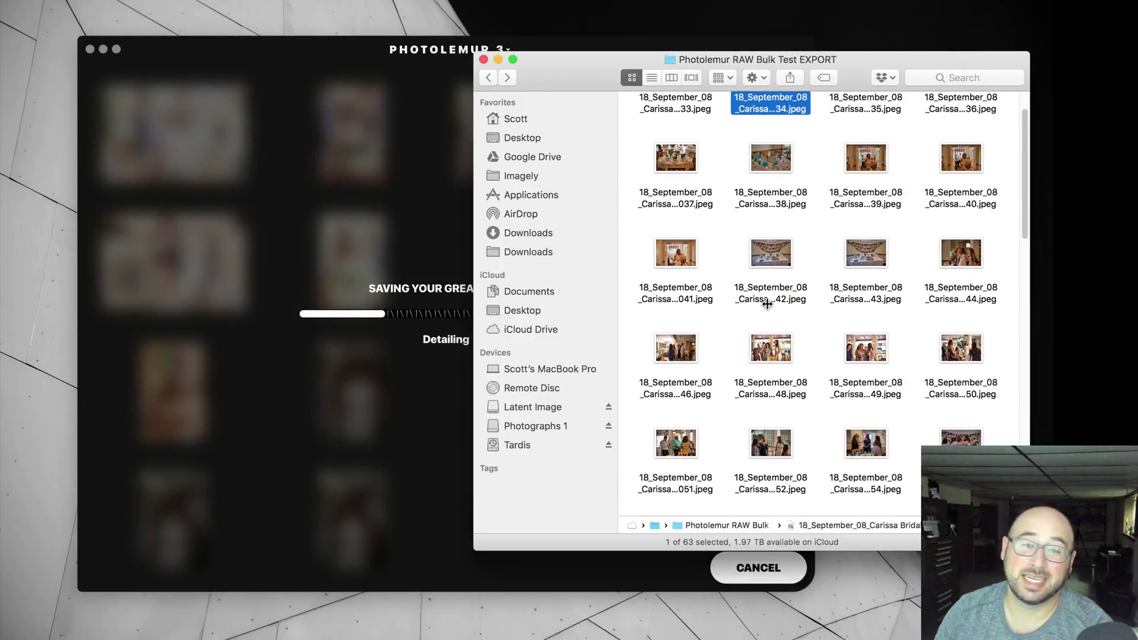
pyautogui.scroll(-3, 773, 356)
pyautogui.click(769, 330)
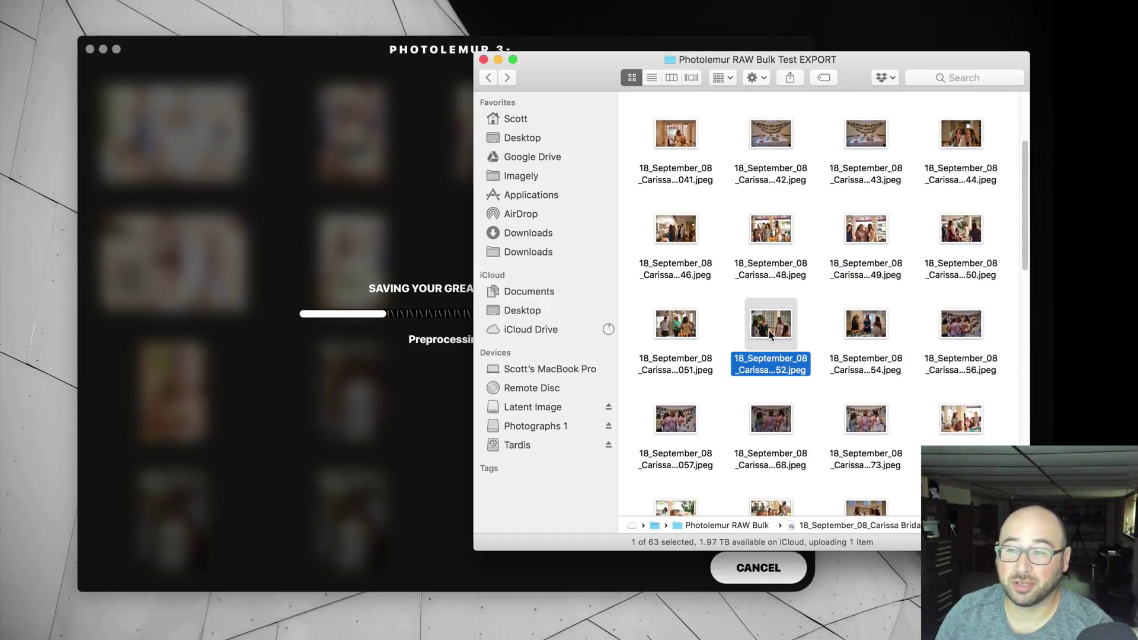
pyautogui.press('space')
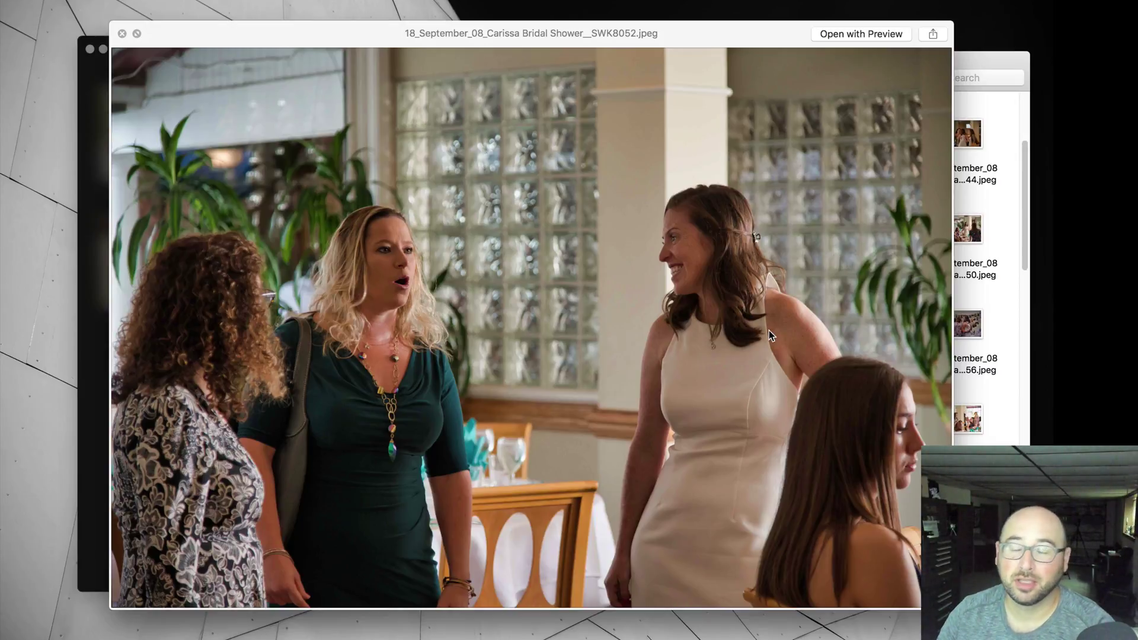
pyautogui.press('space')
pyautogui.click(380, 218)
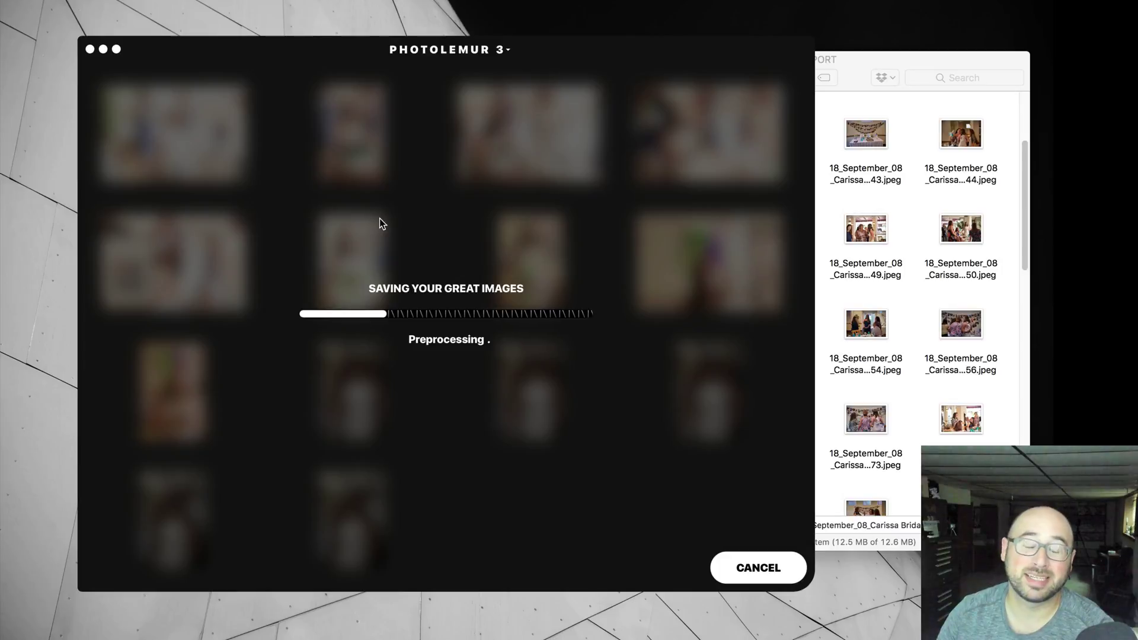
# Step: Cancel the export, then move the EXPORT folder window over Photolemur and browse the 64 JPEGs
pyautogui.click(774, 577)
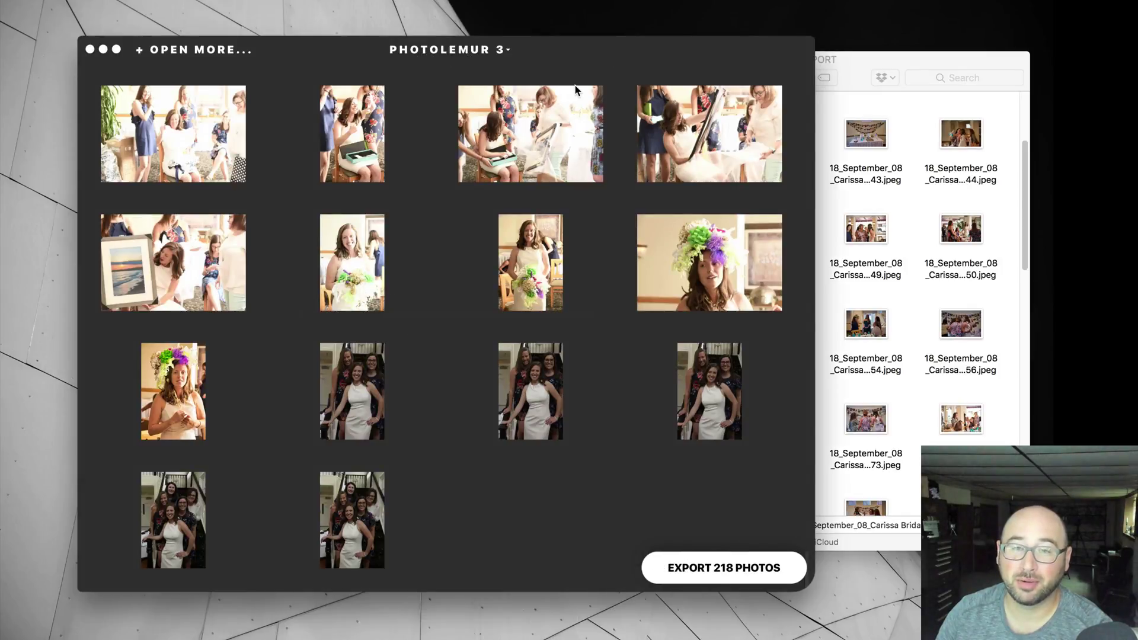
pyautogui.scroll(1, 815, 246)
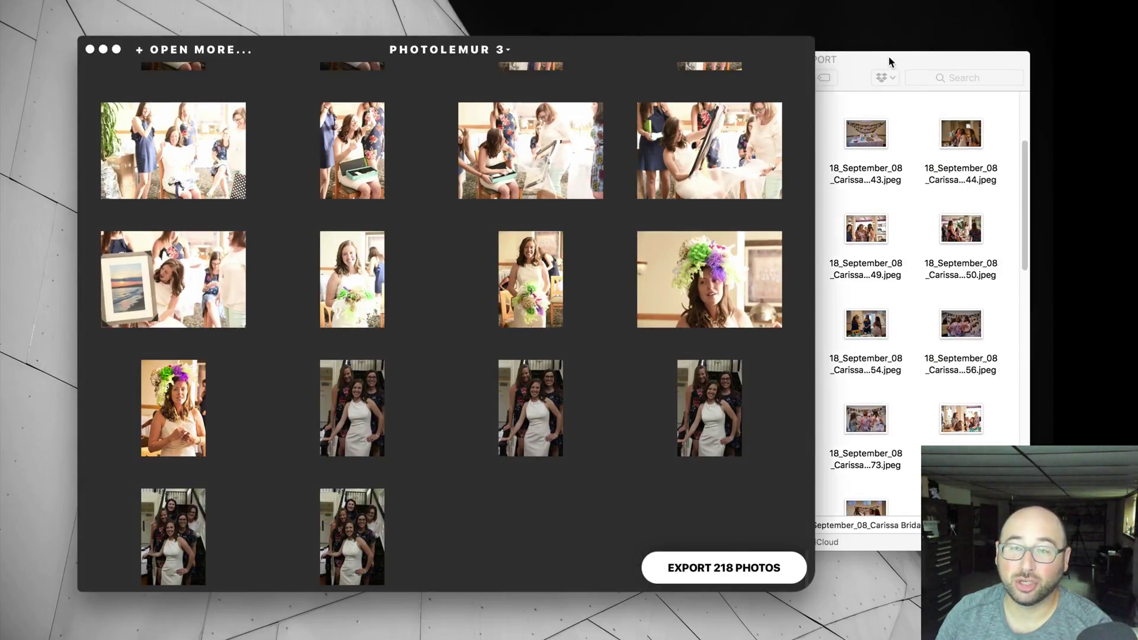
pyautogui.moveTo(889, 62); pyautogui.dragTo(643, 83)
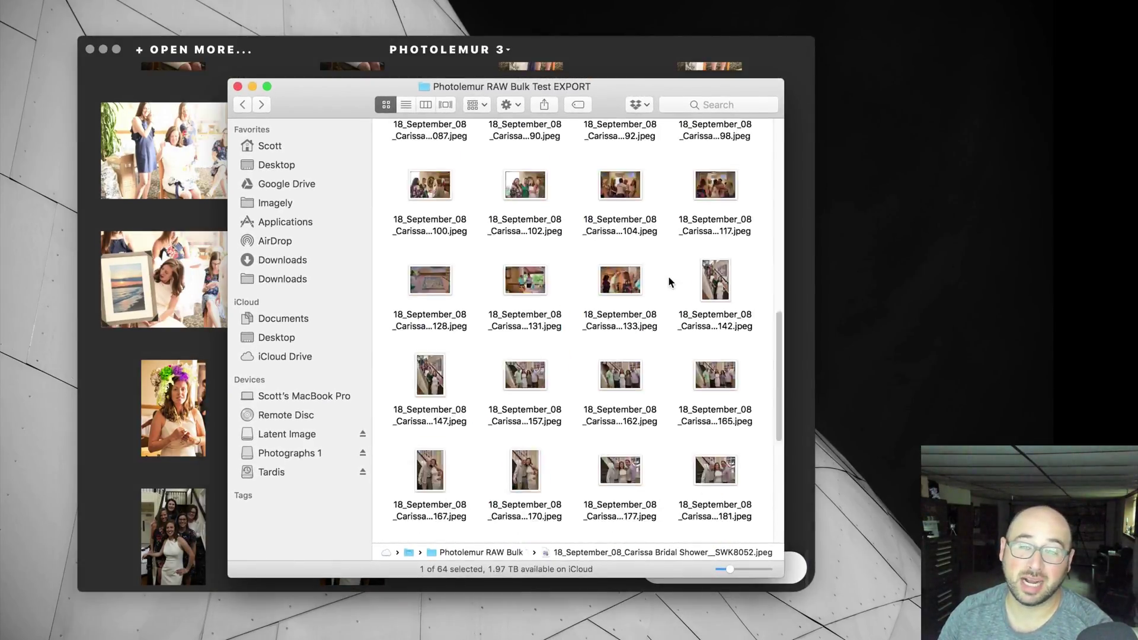
pyautogui.scroll(-6, 667, 275)
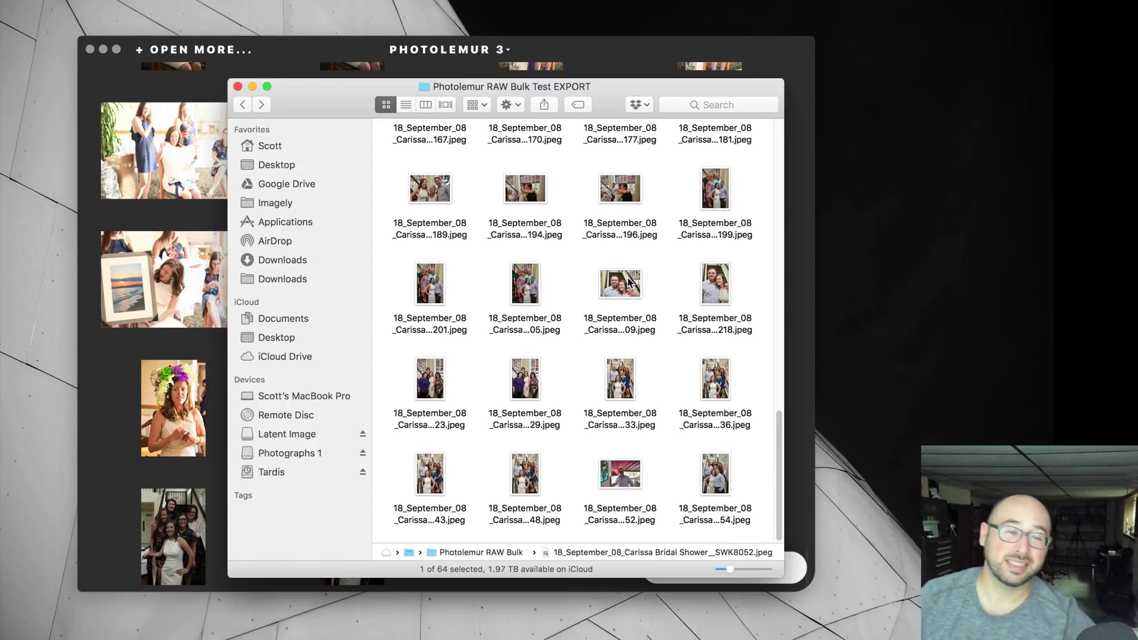
pyautogui.scroll(5, 587, 225)
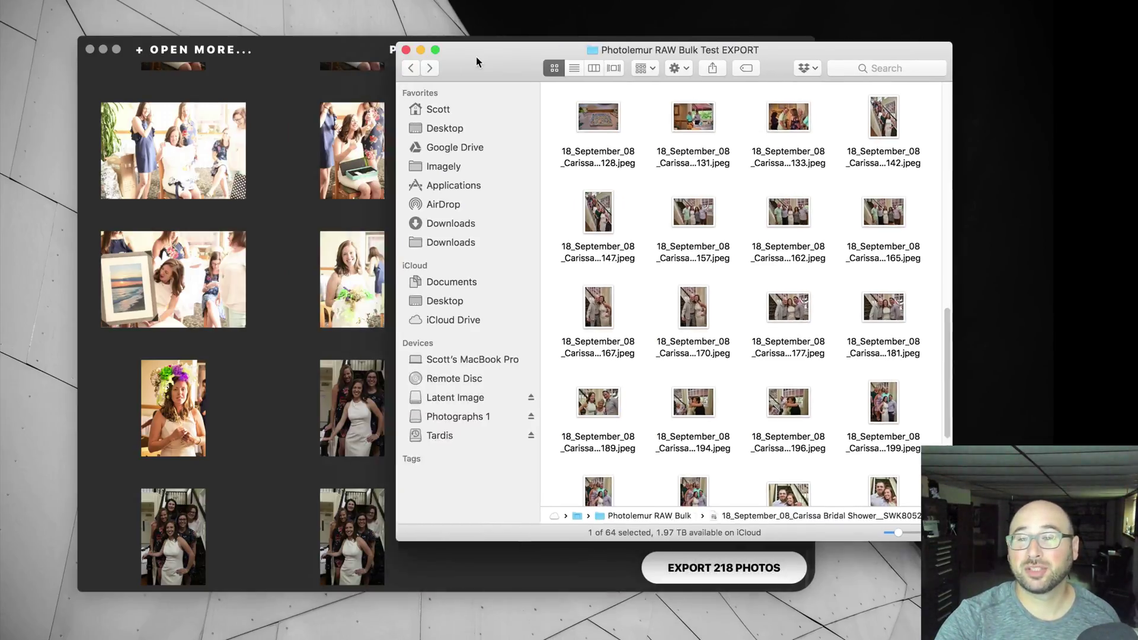
# Step: Start over with an empty Photolemur session and preview the gift-box JPEG
pyautogui.click(89, 48)
pyautogui.click(564, 218)
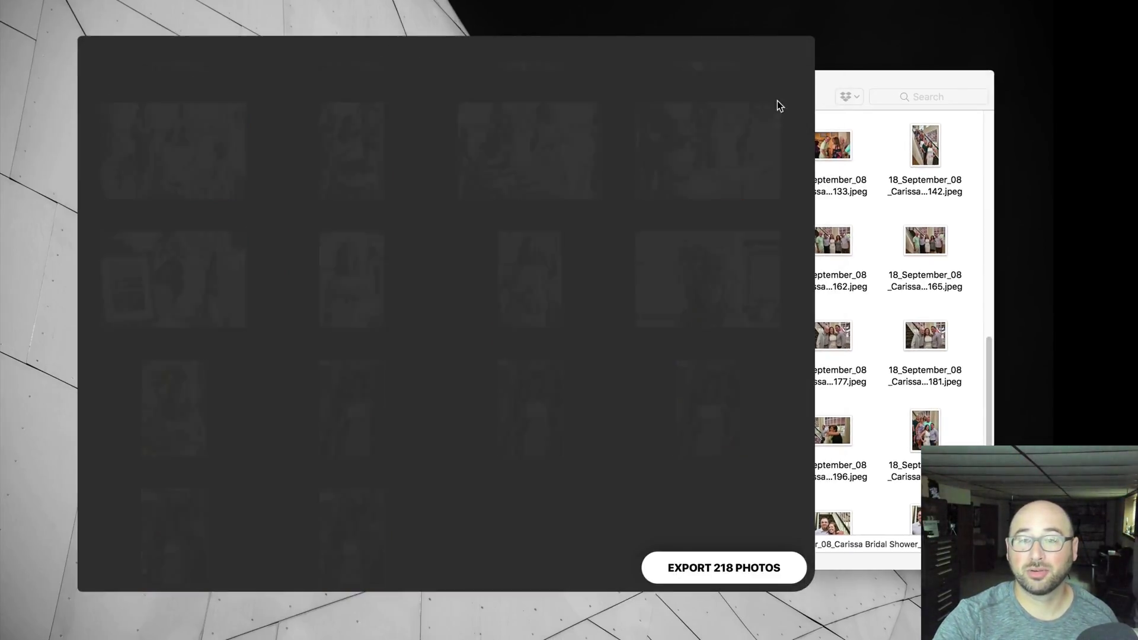
pyautogui.scroll(15, 757, 173)
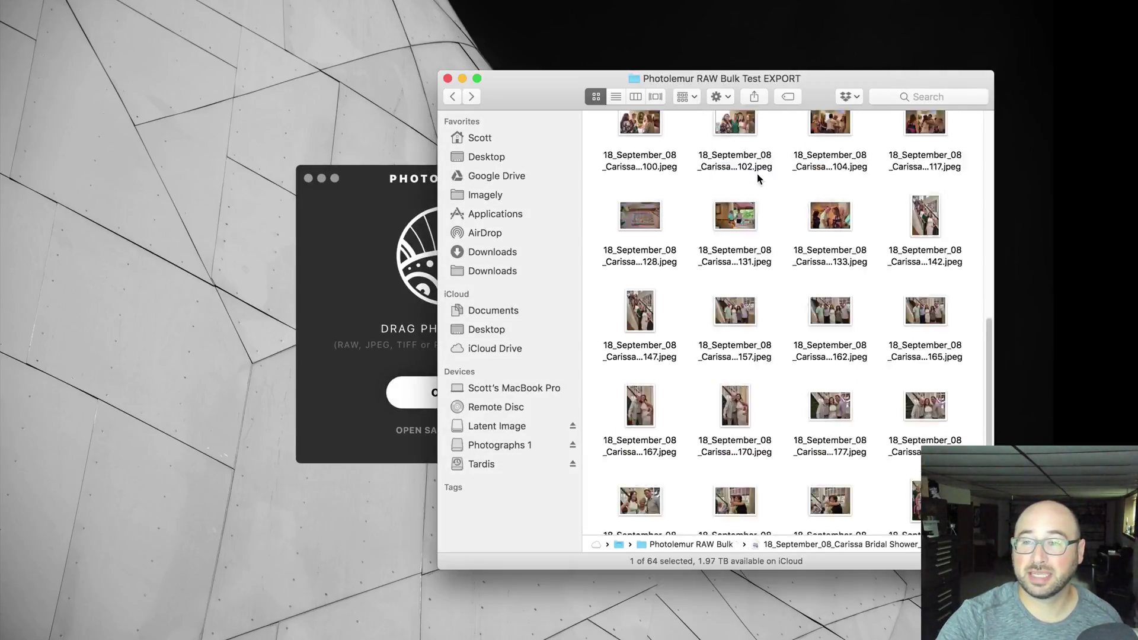
pyautogui.click(741, 144)
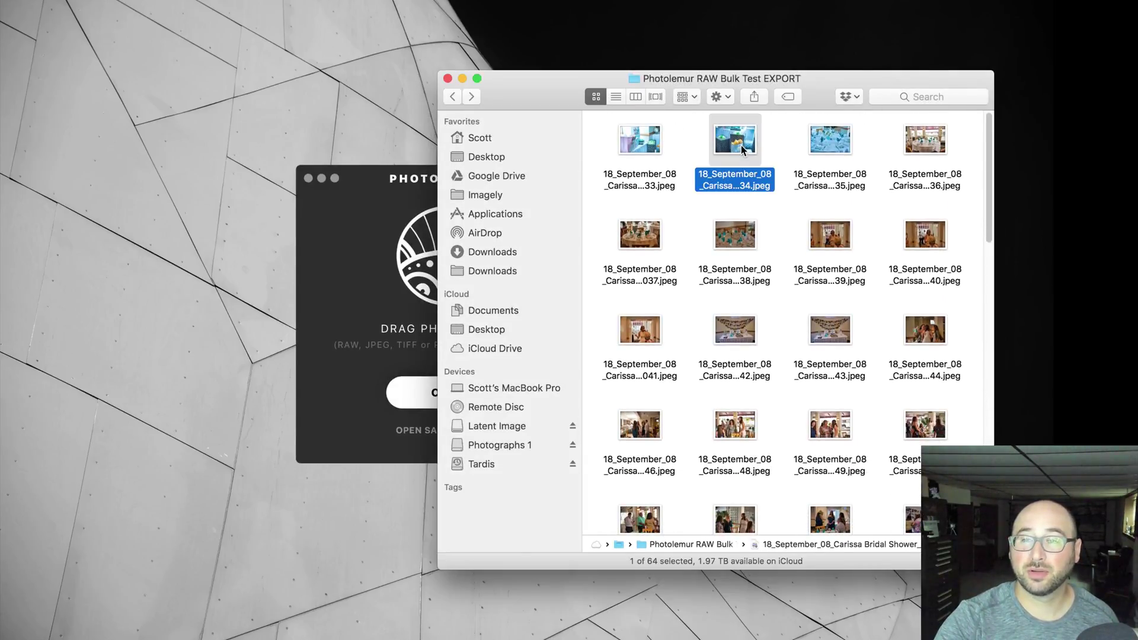
pyautogui.press('space')
# Step: Drop the glass-block-wall JPEG (…52) from the EXPORT folder into the new Photolemur session
pyautogui.press('space')
pyautogui.scroll(-3, 735, 424)
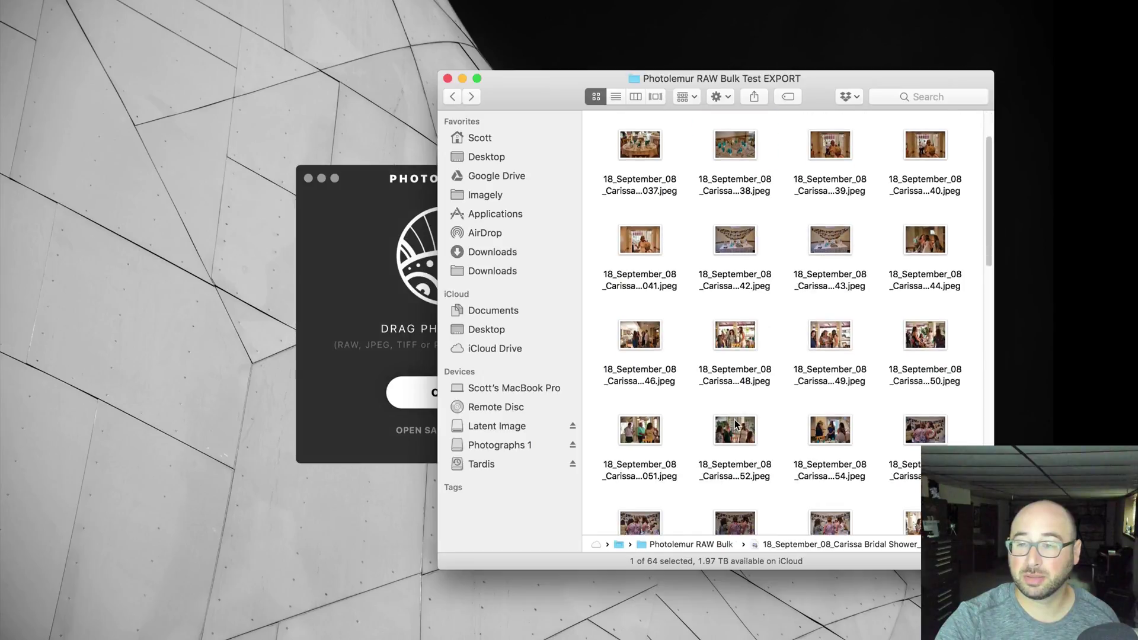
pyautogui.click(735, 423)
pyautogui.press('space')
pyautogui.press('space')
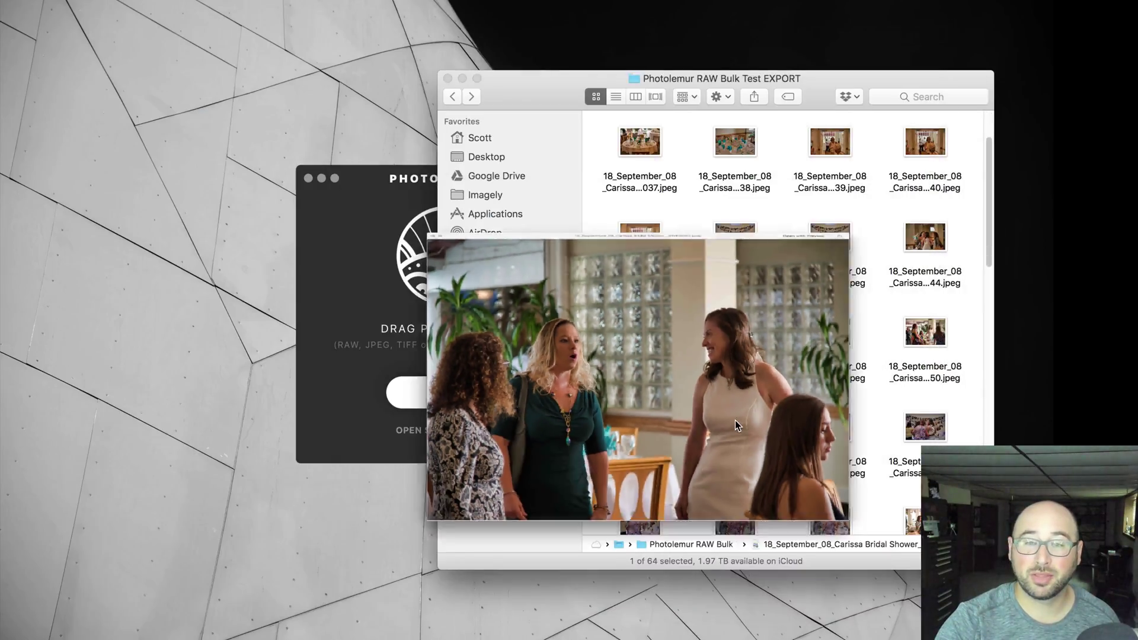
pyautogui.moveTo(735, 427); pyautogui.dragTo(390, 179)
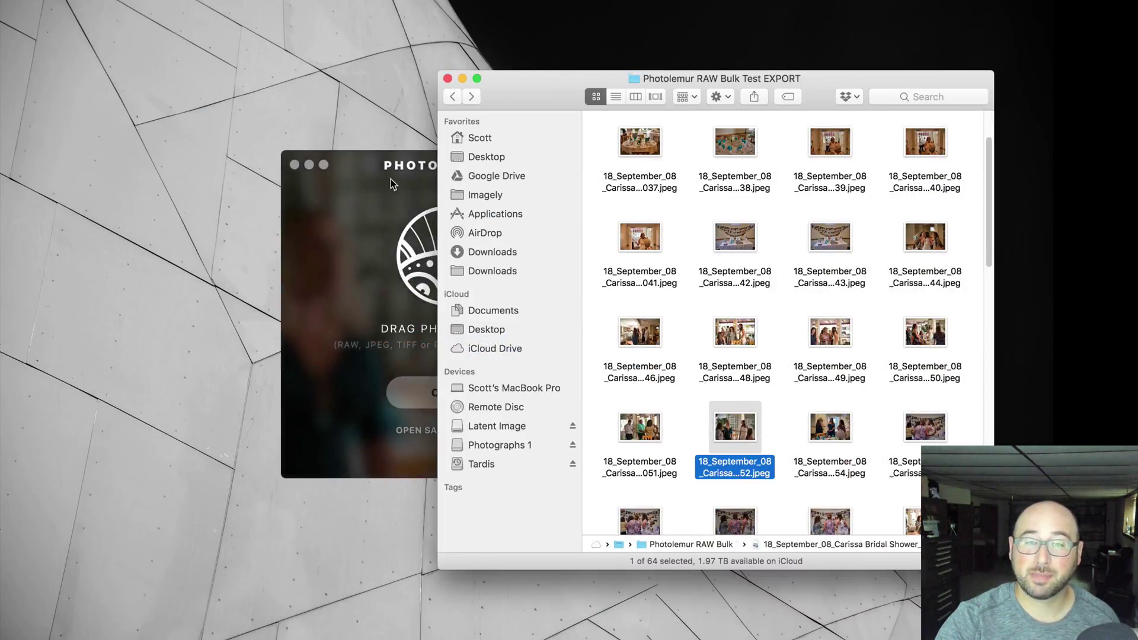